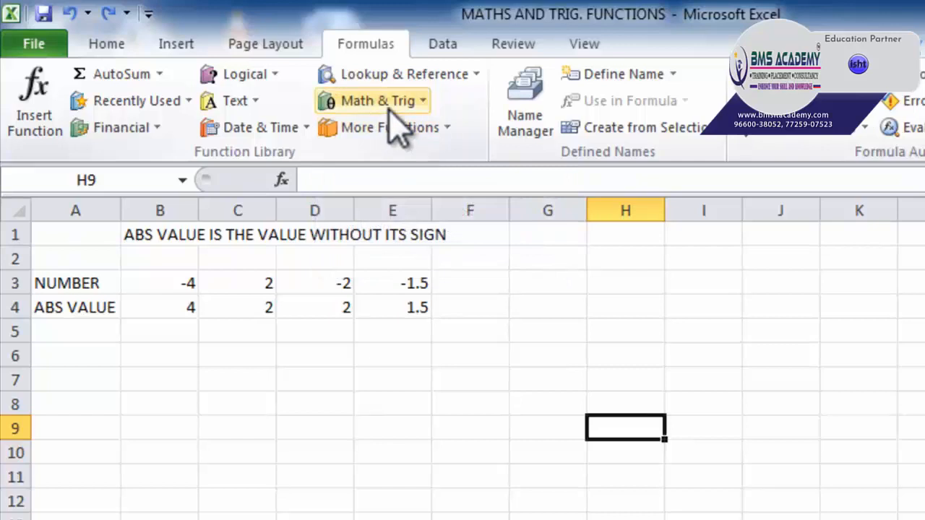
Inspect the number in B3 and the ABS formula in B4, highlighting its function name and the B3 argument
left_click(241, 470)
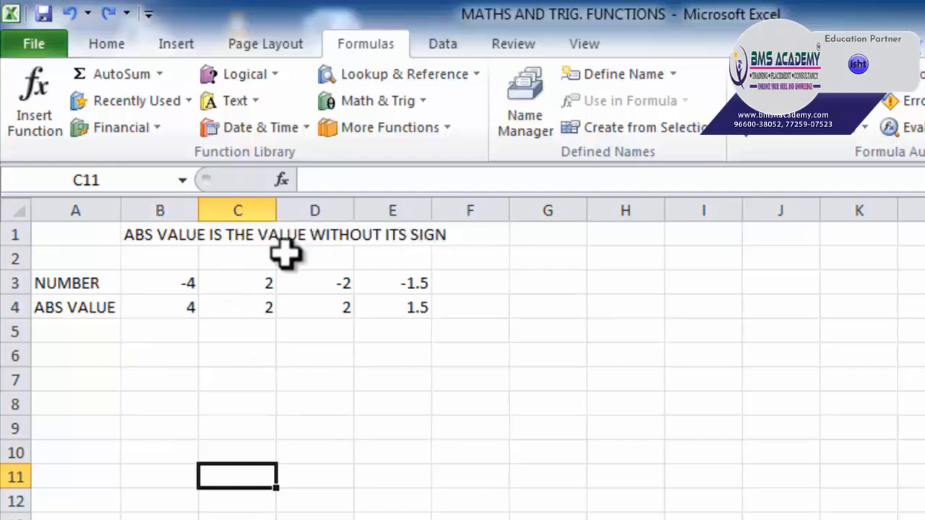
left_click(170, 307)
left_click(154, 282)
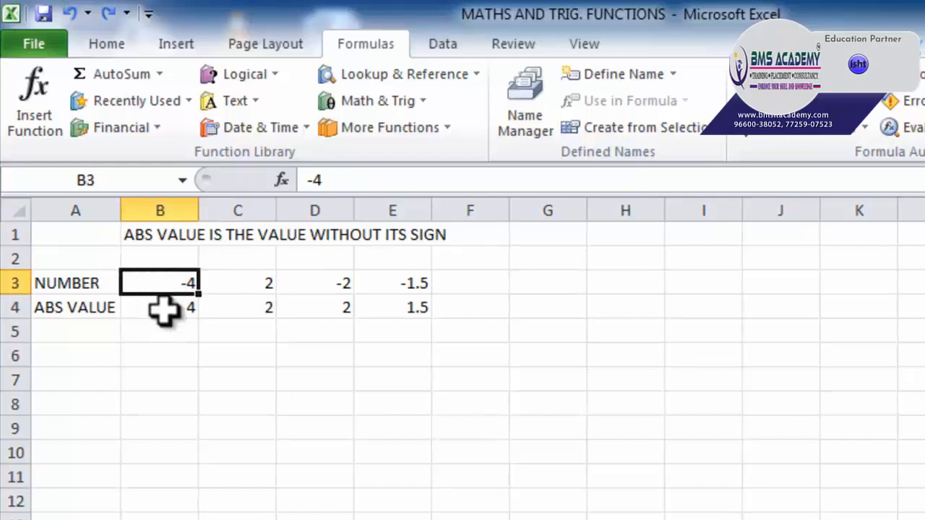
left_click(155, 310)
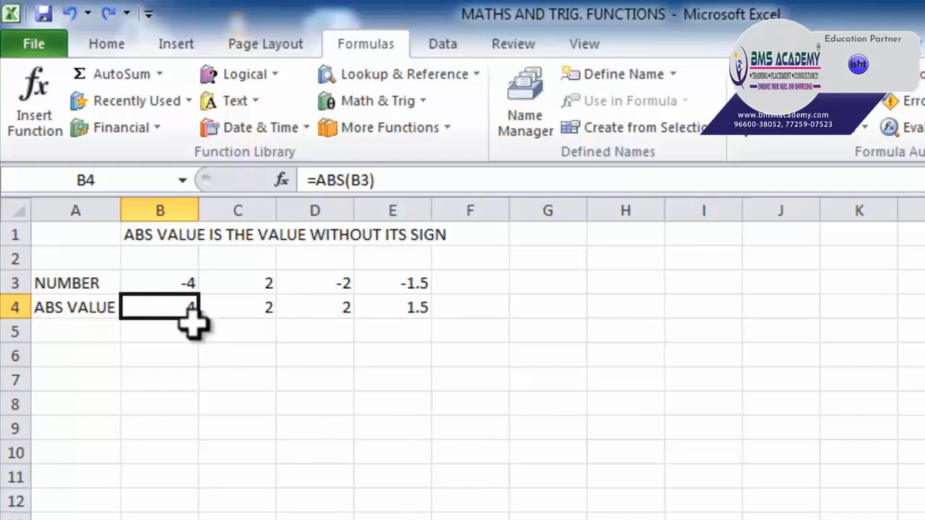
double_click(170, 309)
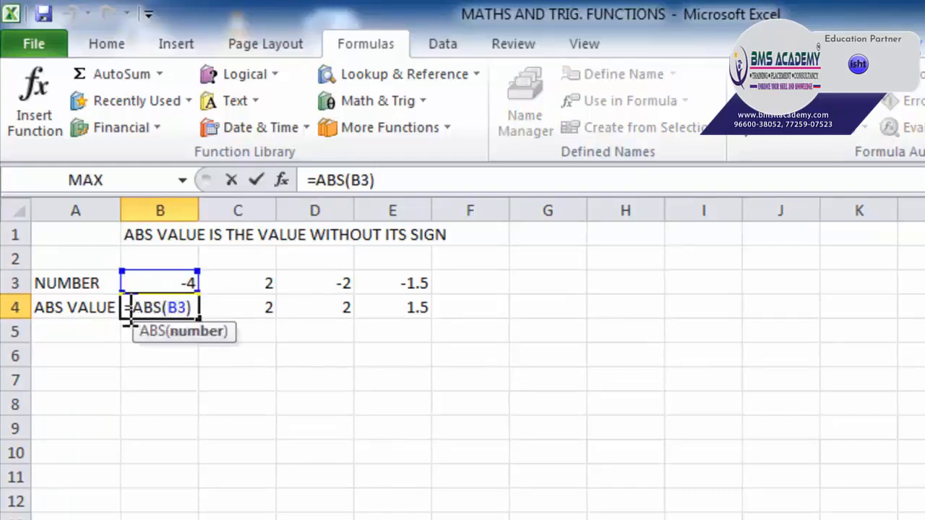
left_click_drag(127, 309, 165, 307)
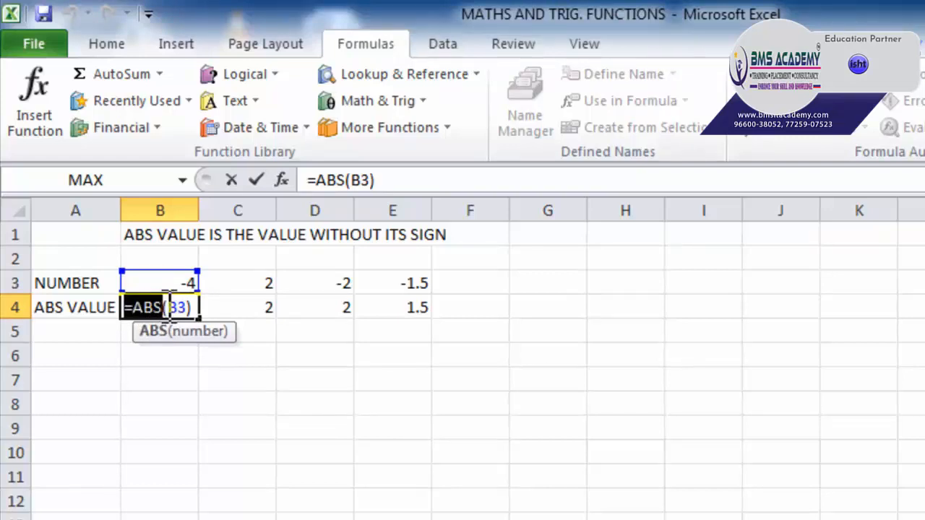
left_click_drag(168, 307, 187, 308)
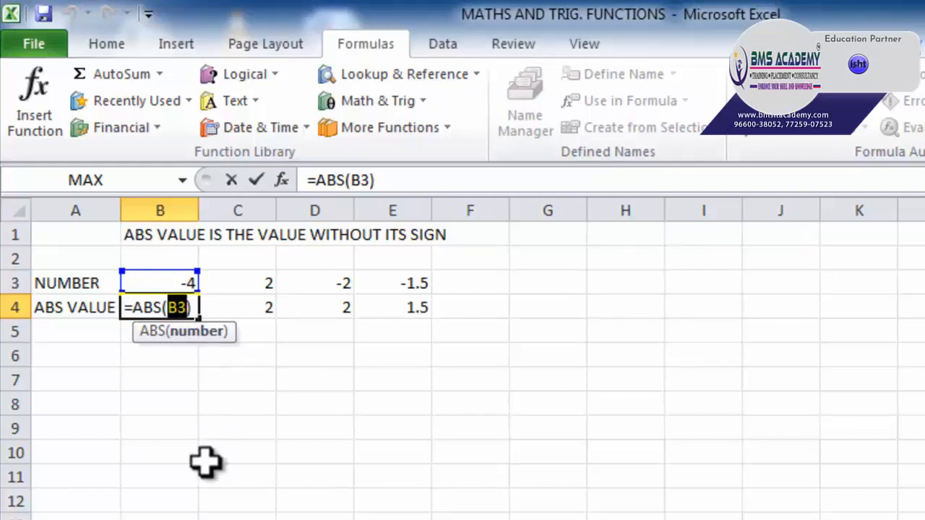
key("Return")
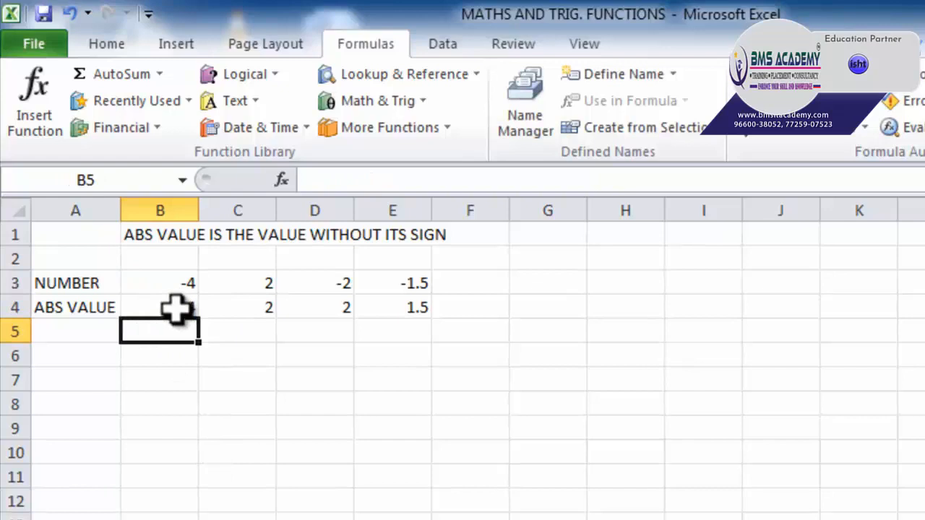
Compare the number in B3 with its absolute value in B4 and check the ABS results across C4 to E4
left_click(176, 288)
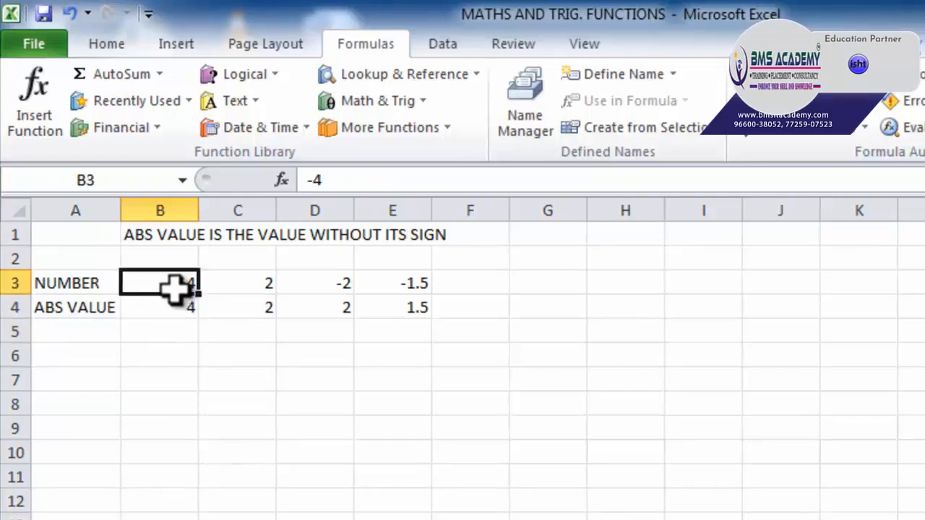
left_click(181, 306)
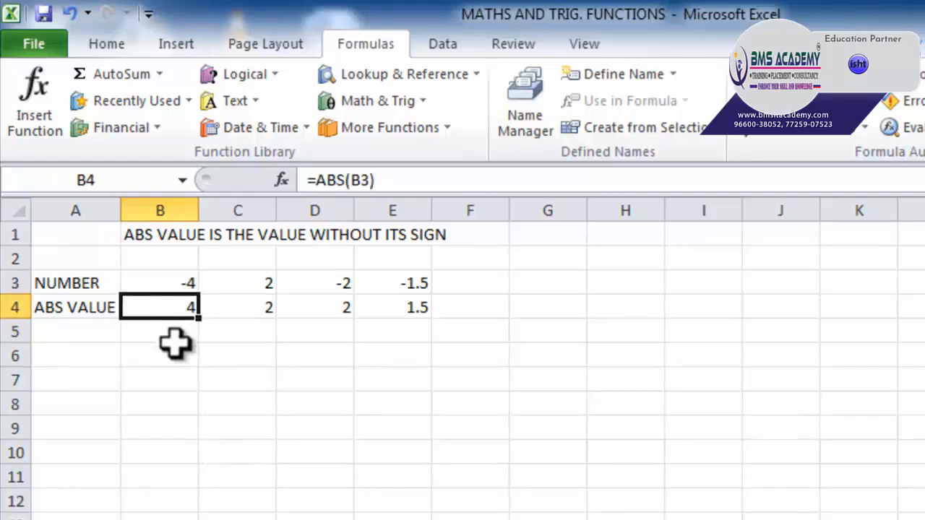
left_click(242, 306)
left_click(310, 304)
left_click(375, 302)
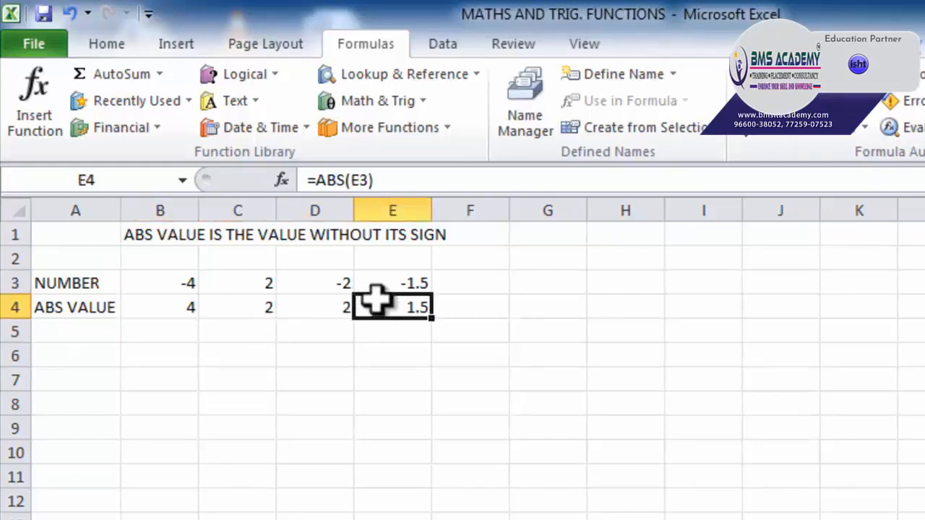
left_click(459, 499)
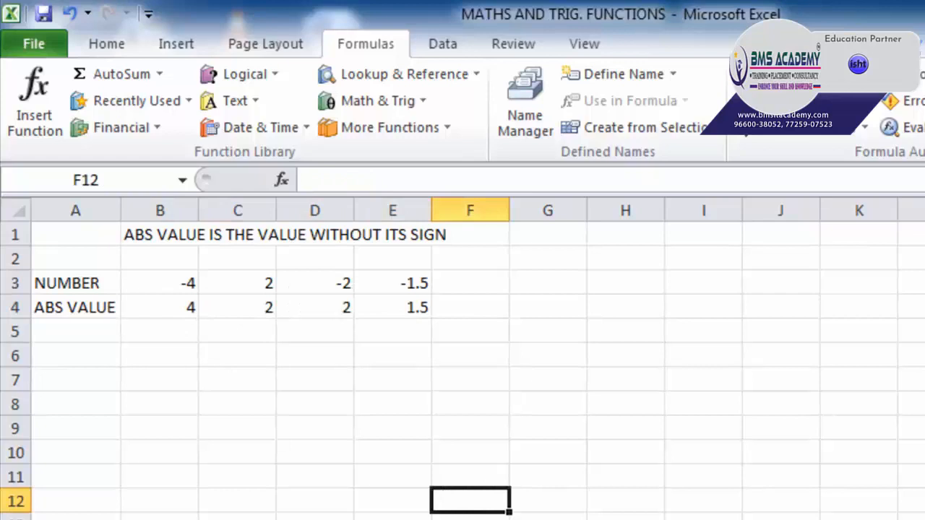
Switch to the logarithm worksheet and inspect the LOG formula in C4, highlighting its number and base arguments
key("ctrl+Page_Down")
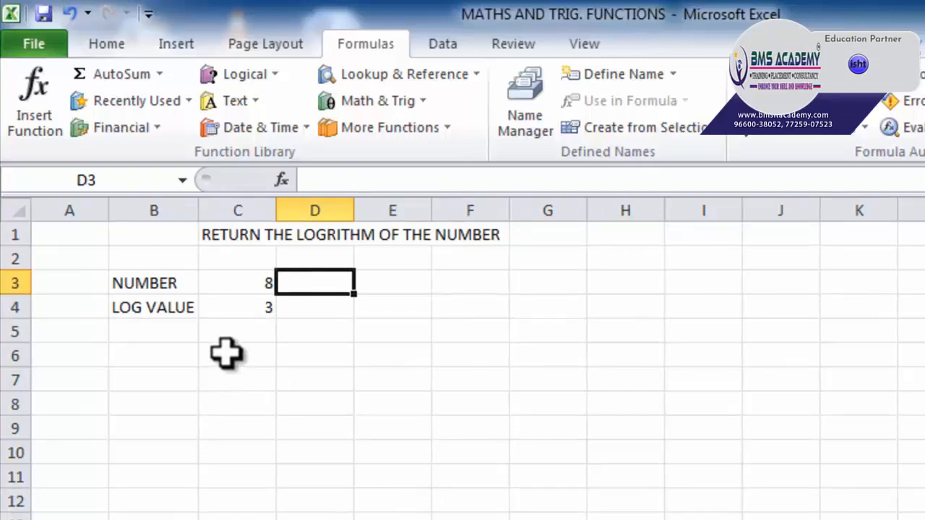
left_click(235, 286)
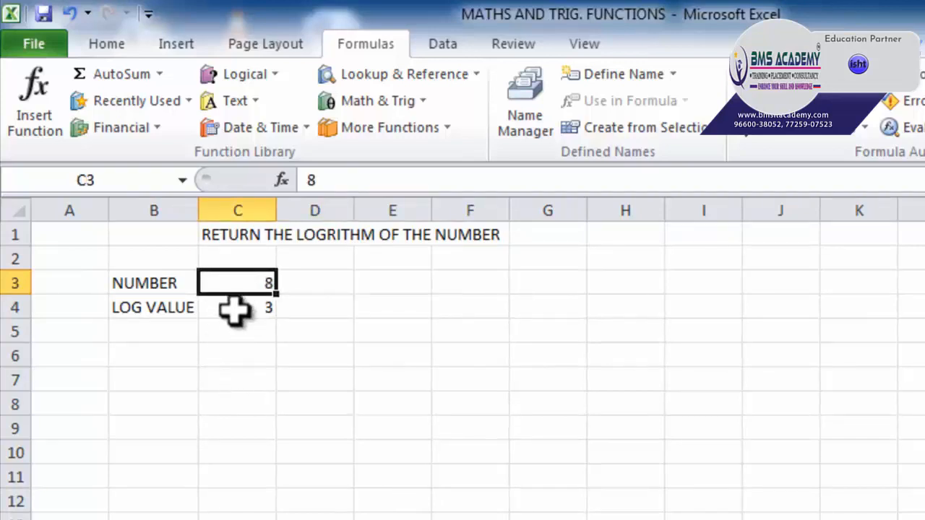
double_click(235, 309)
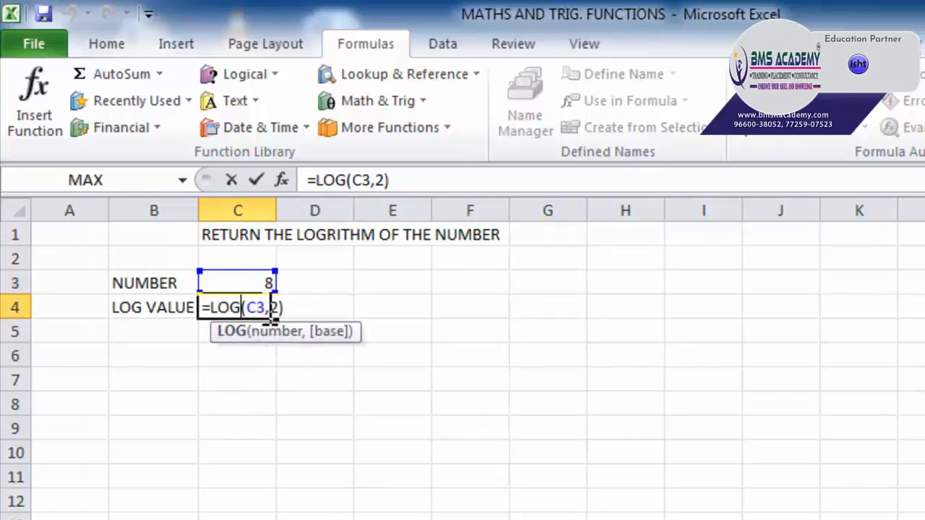
double_click(256, 307)
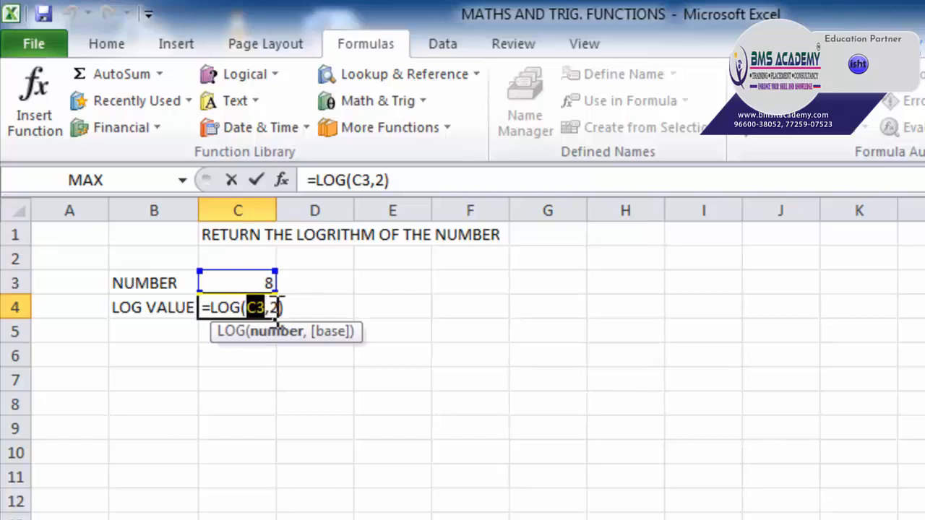
left_click(281, 307)
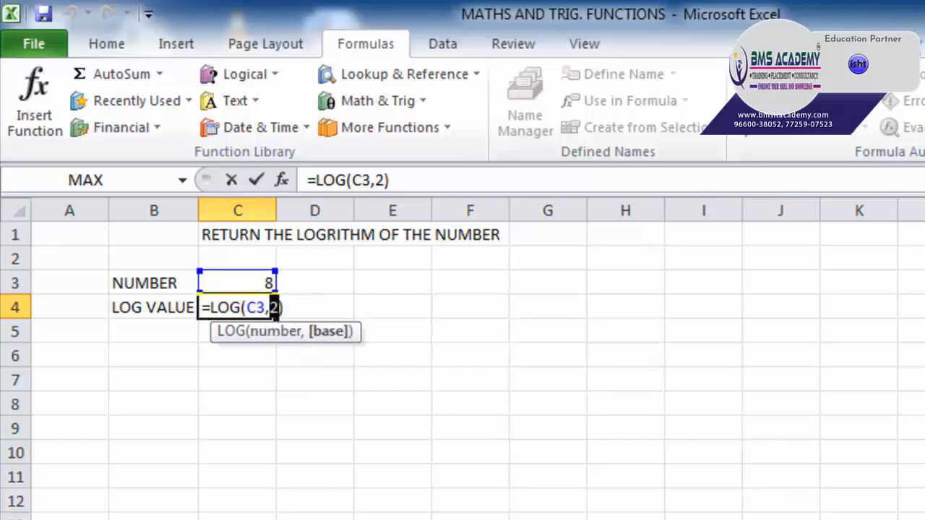
key("Return")
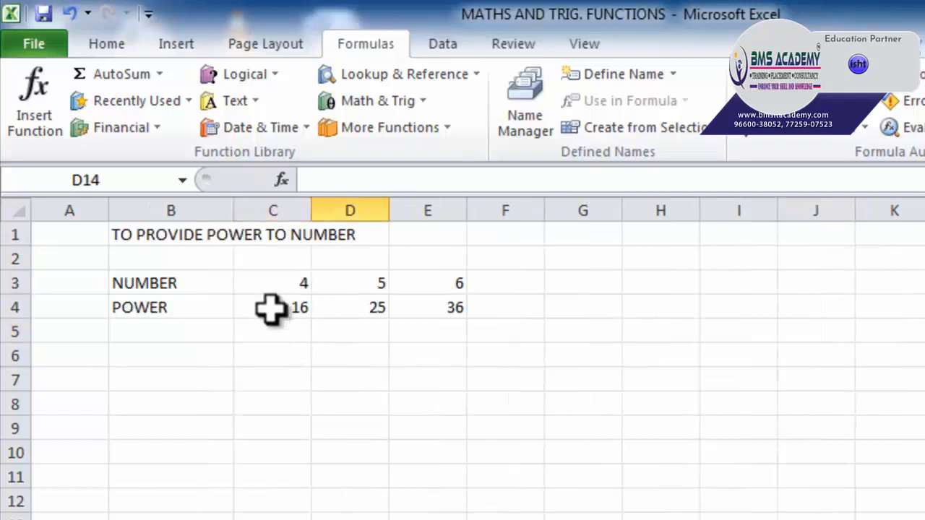
On the power worksheet, inspect the POWER formula in C4, highlighting its number and power arguments
left_click(269, 307)
double_click(269, 307)
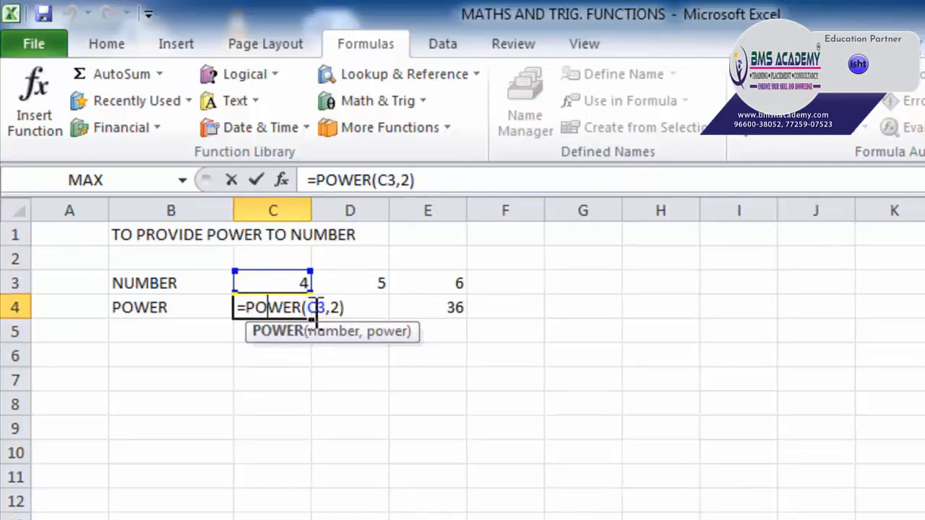
left_click_drag(308, 309, 327, 309)
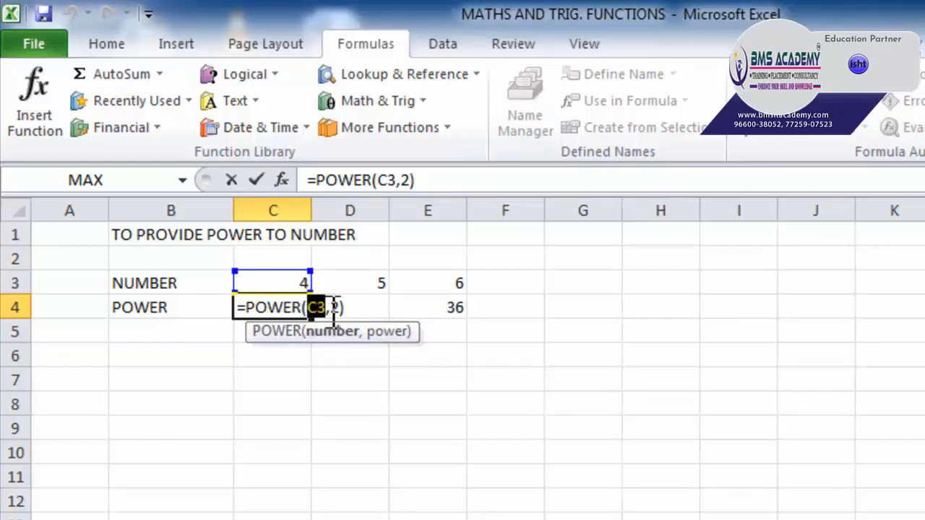
double_click(336, 307)
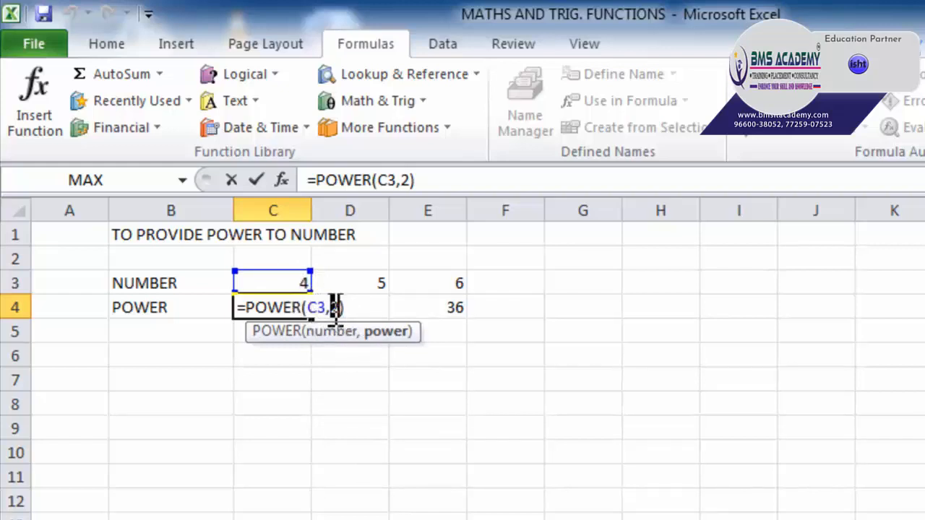
key("Return")
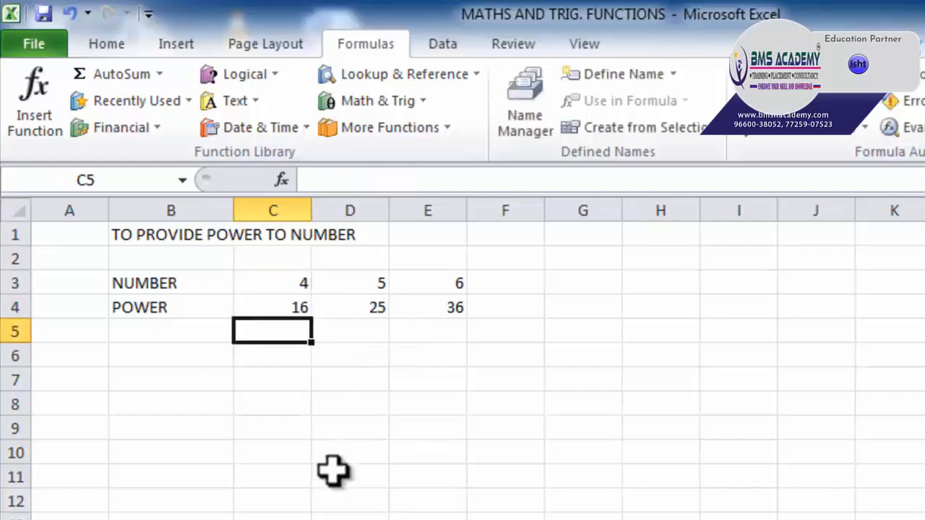
Check the POWER formulas in C4, D4 and E4 one after another
left_click(289, 309)
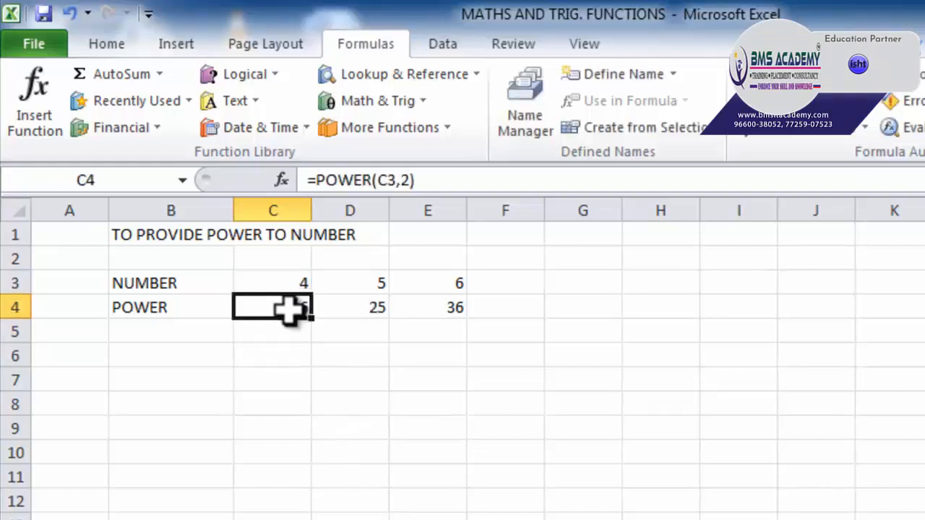
left_click(352, 311)
left_click(428, 307)
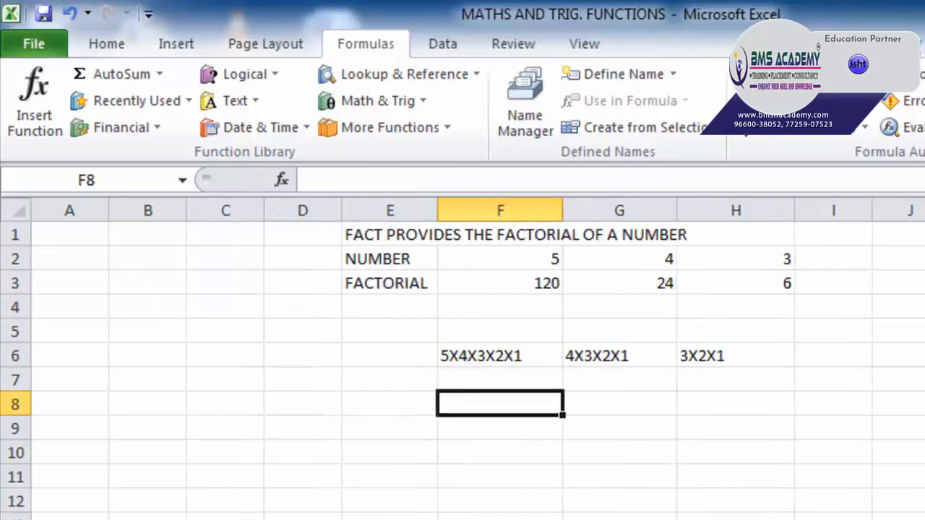
On the factorial worksheet, inspect the number in F2 and the FACT formula in F3, highlighting its F2 argument
left_click(526, 264)
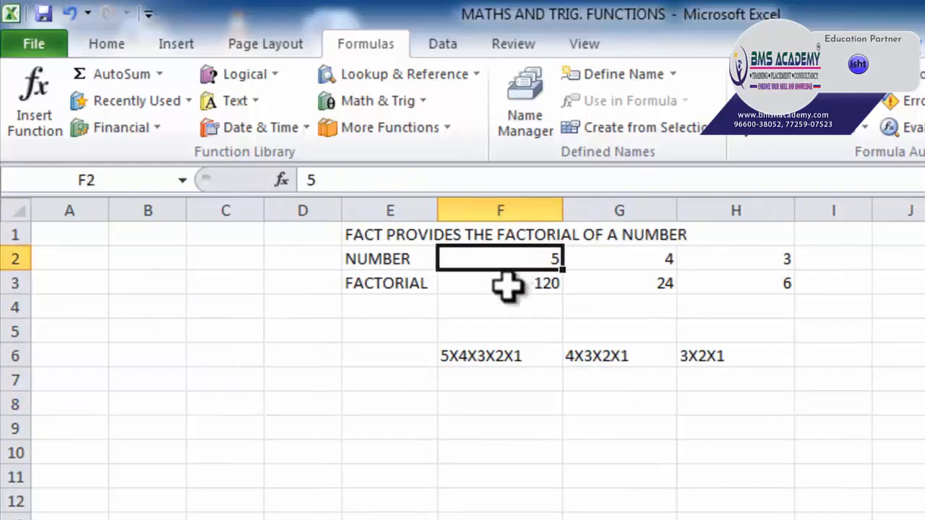
double_click(511, 283)
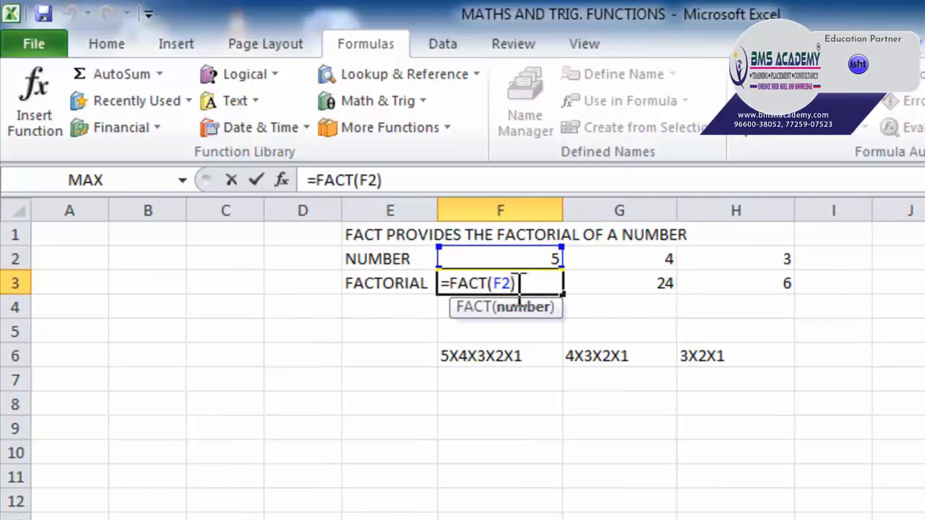
left_click_drag(510, 282, 493, 282)
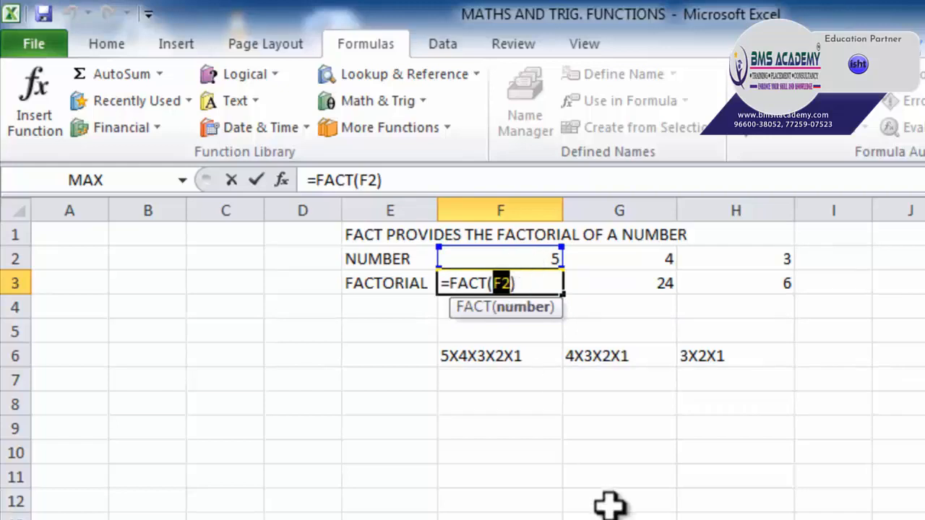
key("Return")
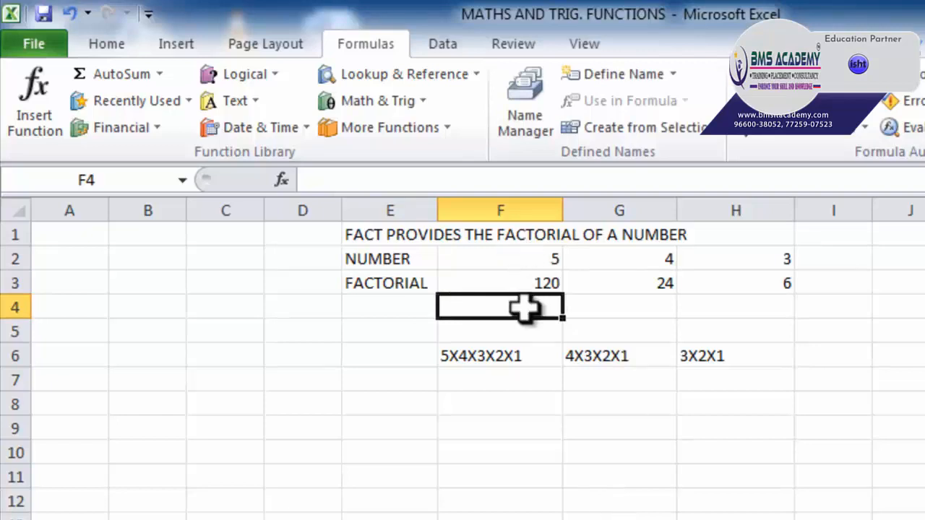
Compare the factorial result in F3 with its written-out multiplication in F6, and view the multiplications in G6 and H6
left_click(511, 287)
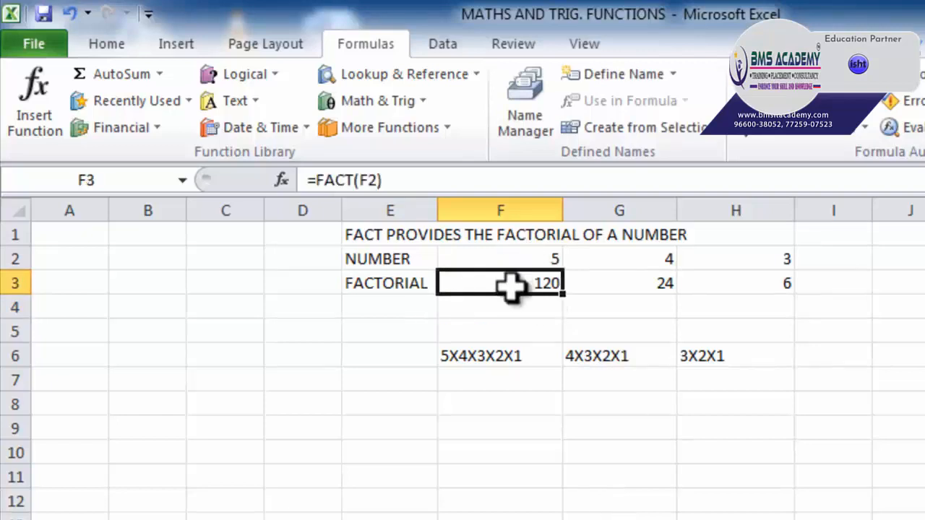
left_click(489, 351)
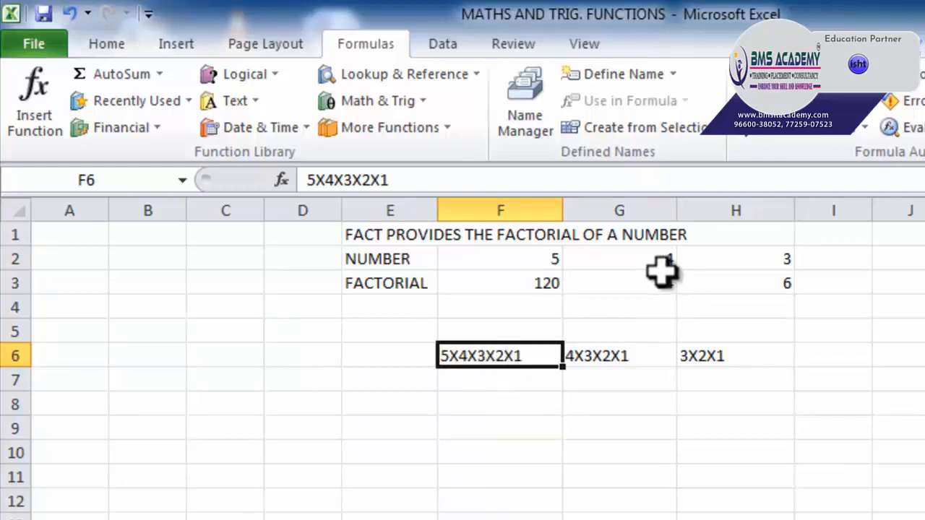
left_click(614, 355)
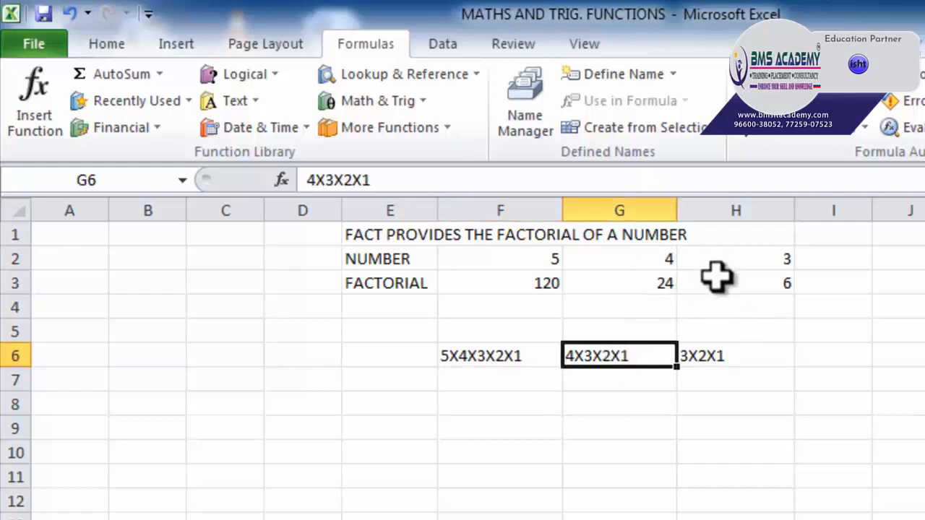
left_click(715, 355)
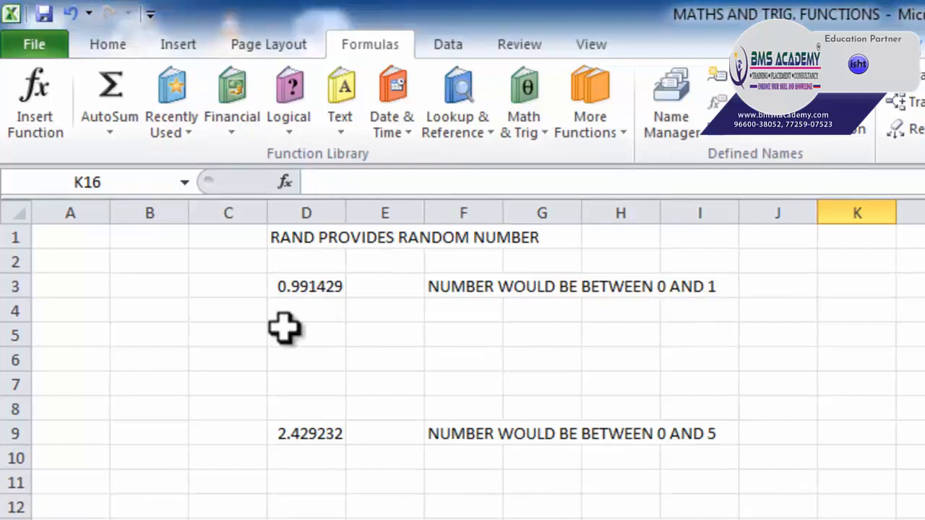
Inspect the RAND formula in D3 and re-enter it three times to generate new random numbers between 0 and 1
left_click(295, 289)
double_click(277, 287)
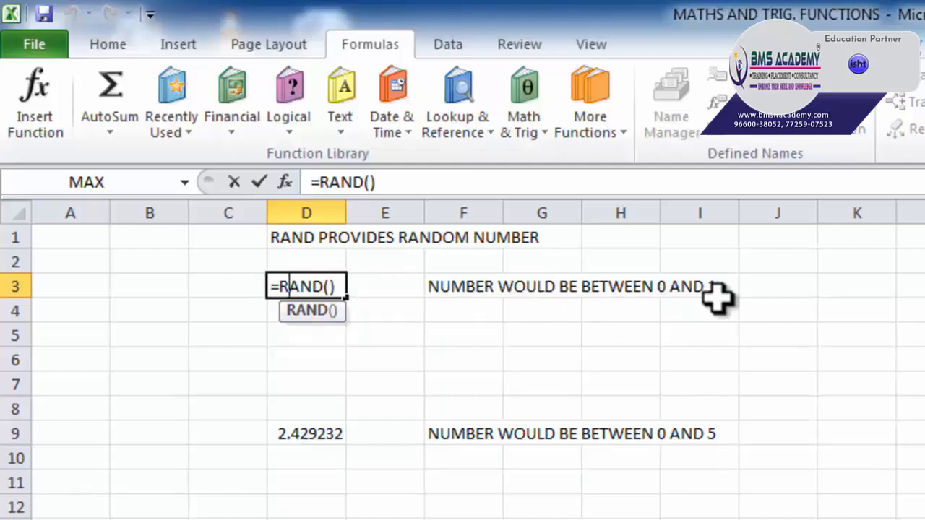
key("Return")
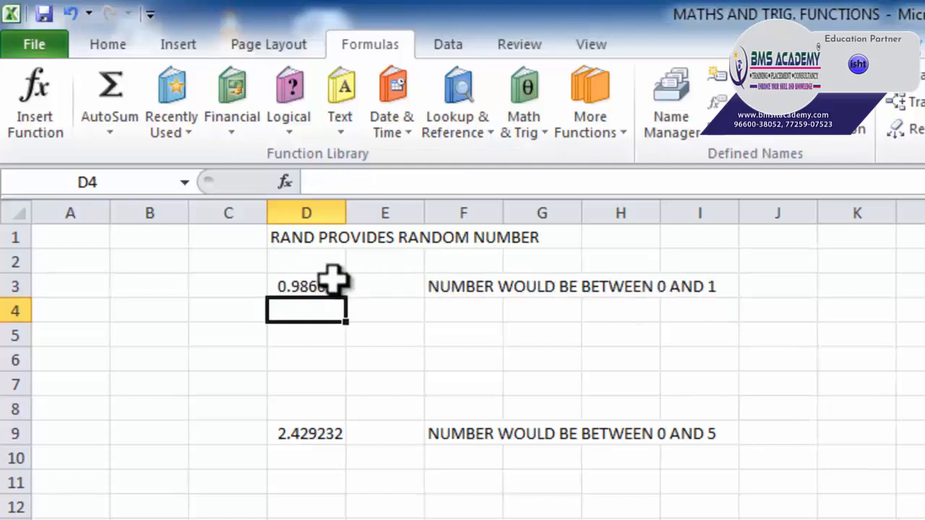
double_click(289, 285)
key("Return")
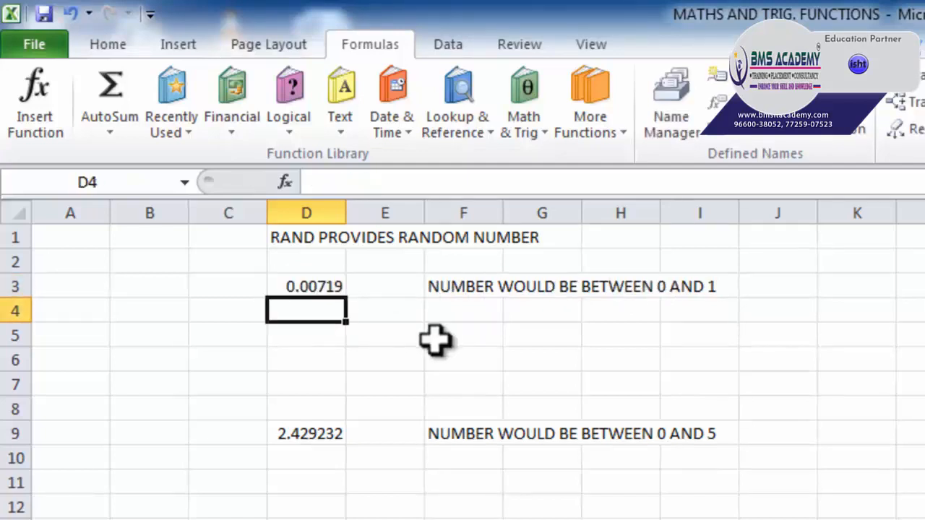
double_click(335, 287)
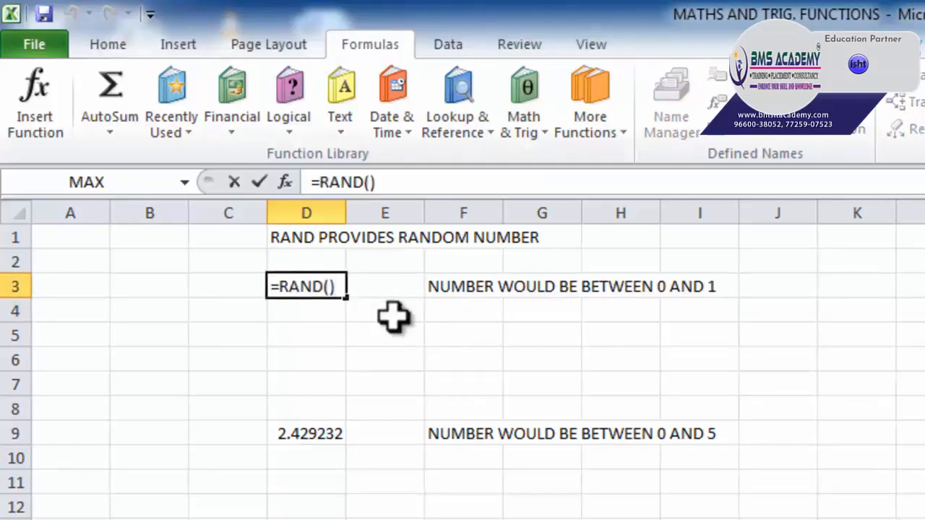
key("Return")
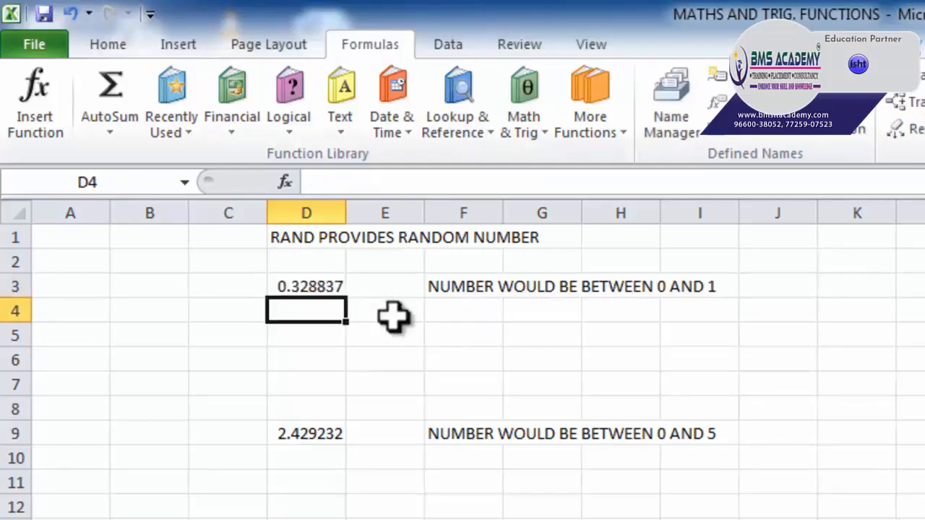
Inspect the =RAND()*5 formula in D9, highlighting the *5 multiplier, and re-enter it twice to generate new random numbers
double_click(293, 433)
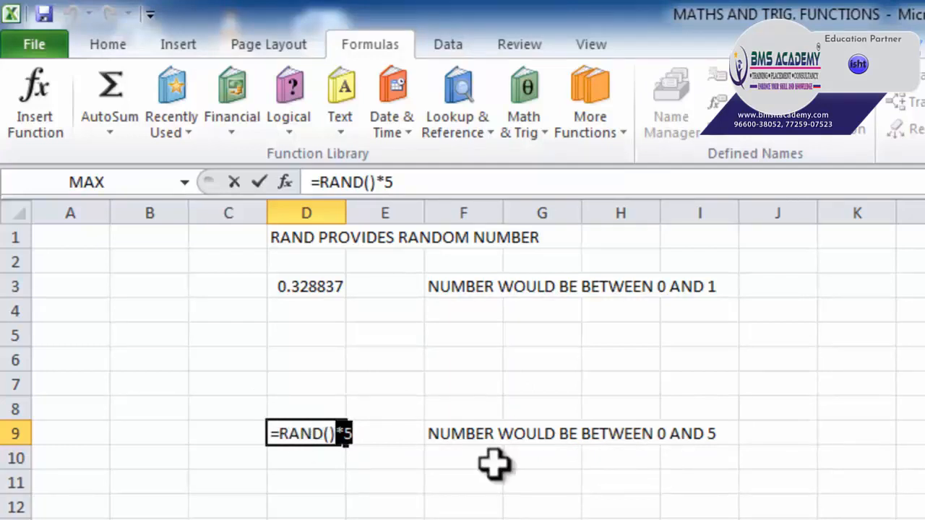
key("Return")
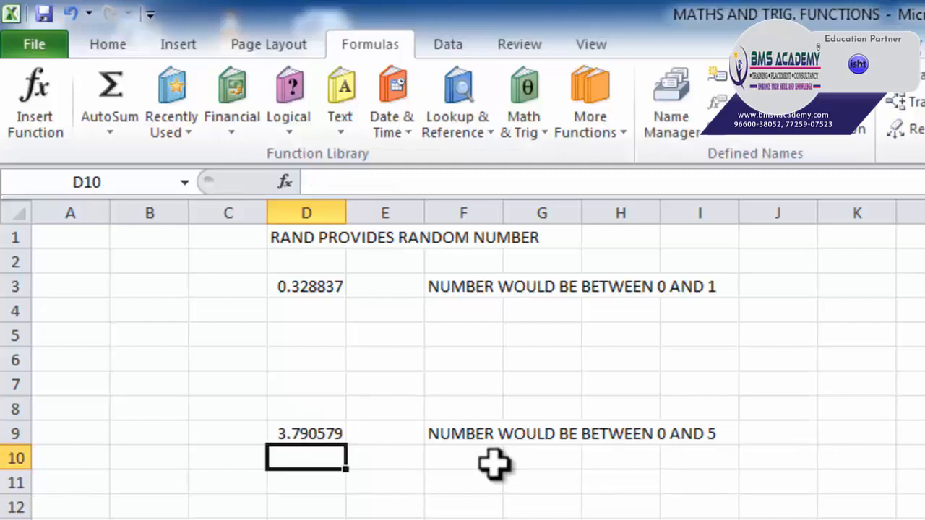
double_click(309, 436)
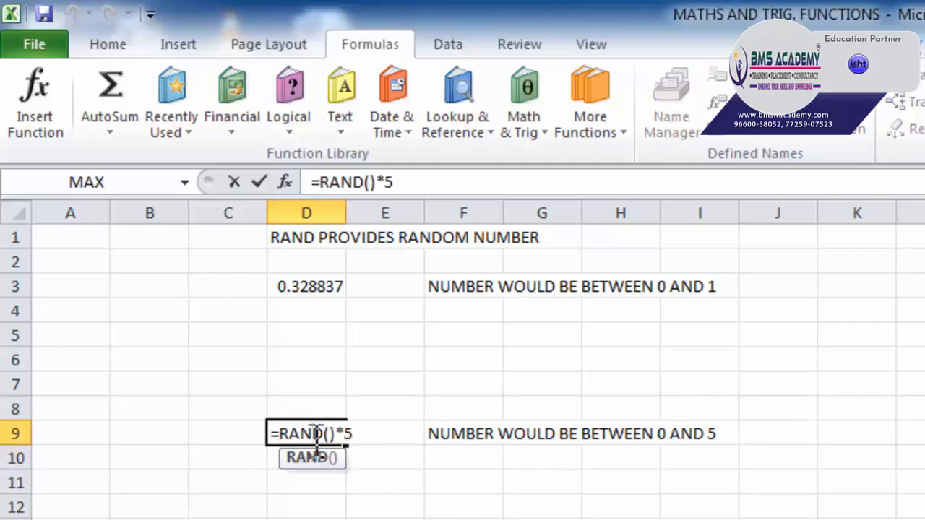
key("Return")
Inspect the =RAND()*10 formula in D23 and re-enter it three times to generate new random numbers between 0 and 10
scroll(372, 515, "down", 1)
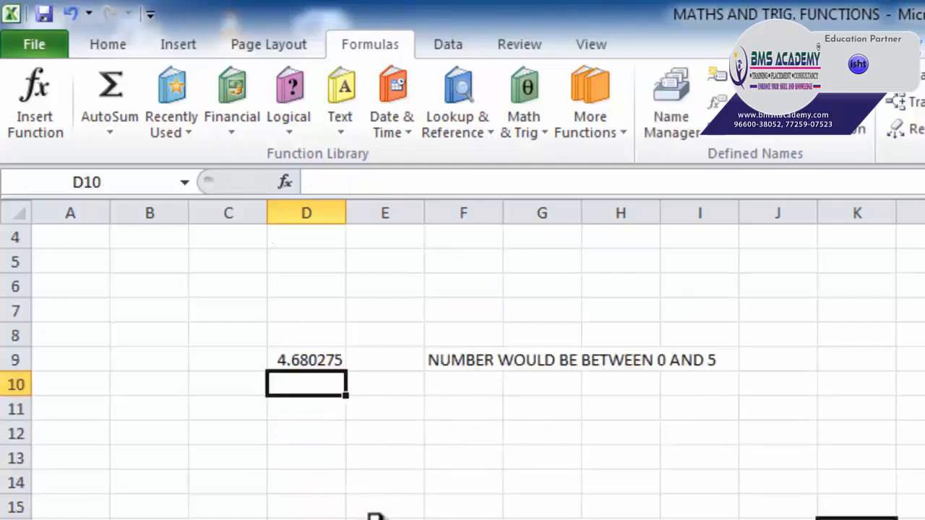
scroll(381, 516, "down", 3)
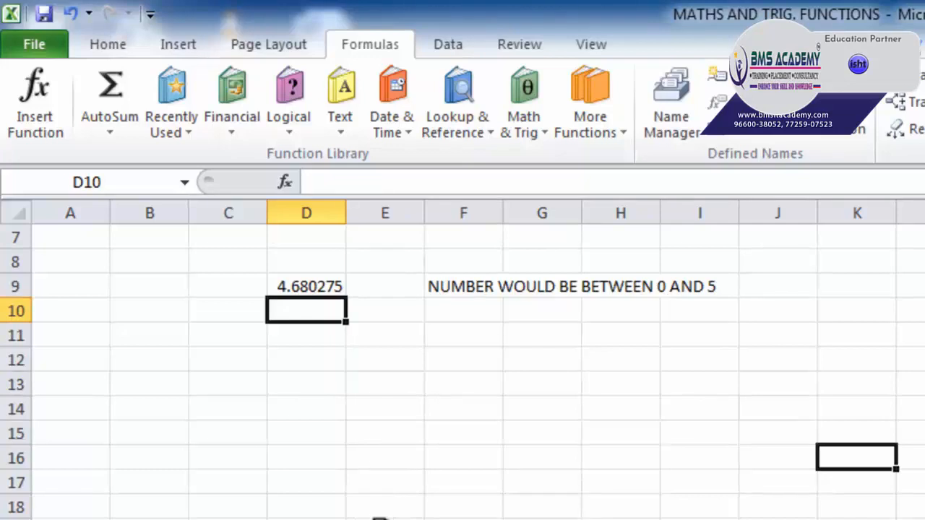
double_click(312, 479)
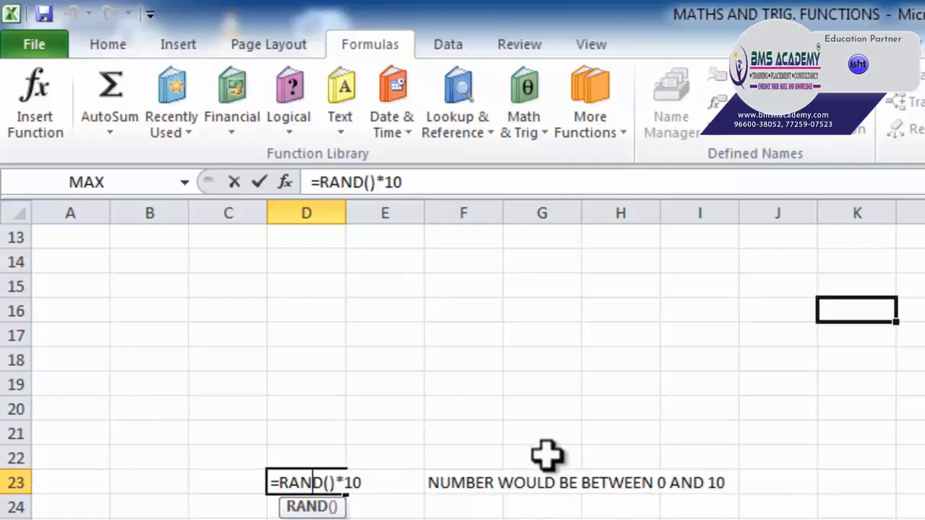
key("Return")
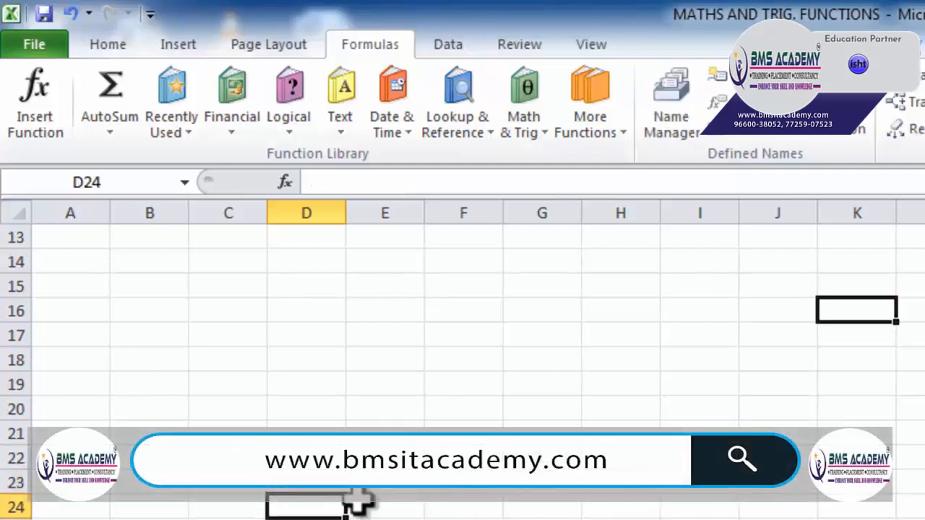
left_click(332, 491)
key("F2")
key("Return")
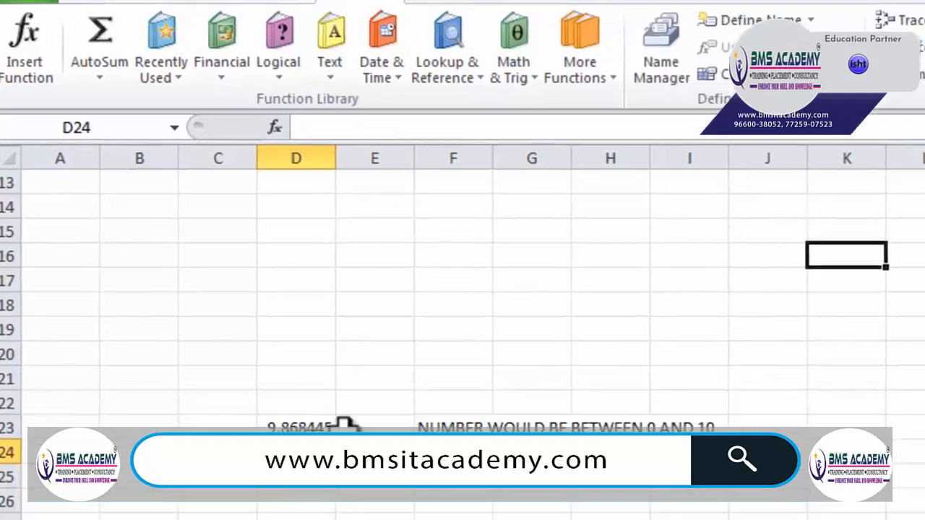
left_click(340, 484)
key("F2")
key("Return")
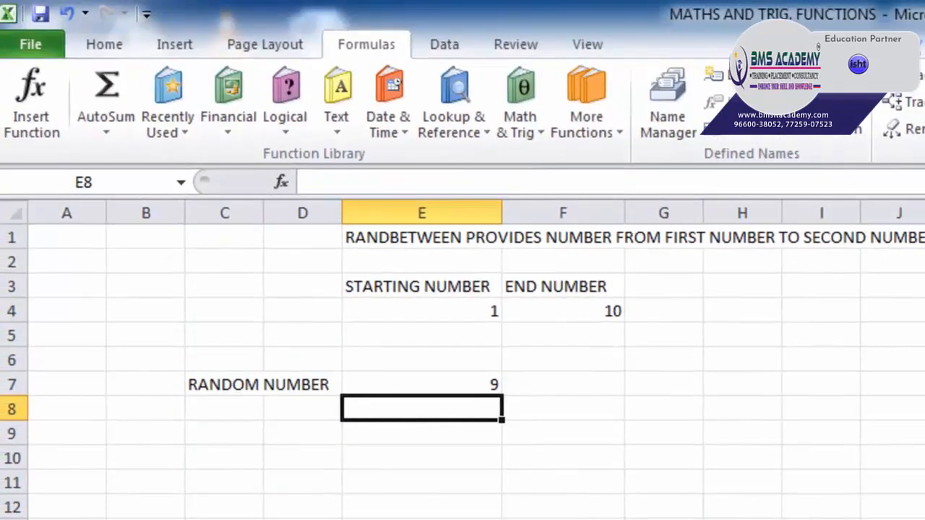
On the RANDBETWEEN worksheet, check the starting and end numbers, and inspect the formula in E7, highlighting its E4 and F4 arguments
left_click(444, 306)
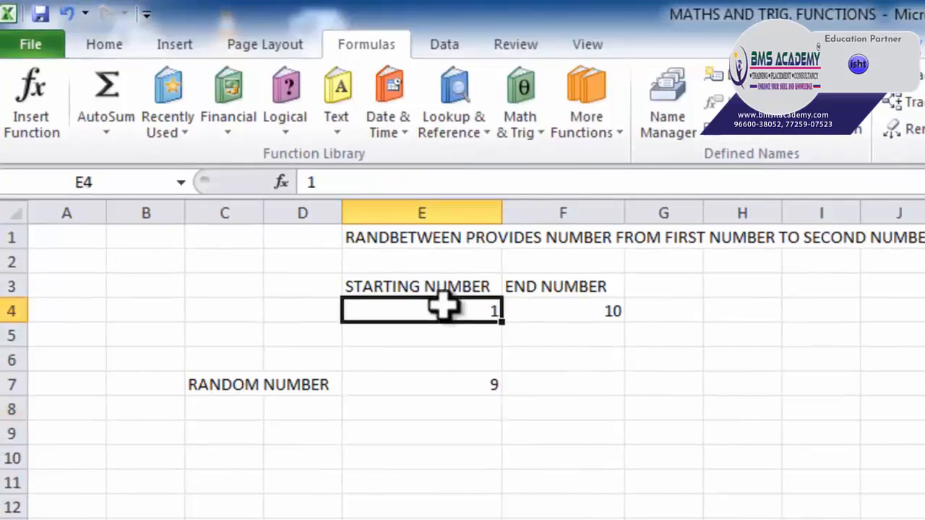
left_click(581, 311)
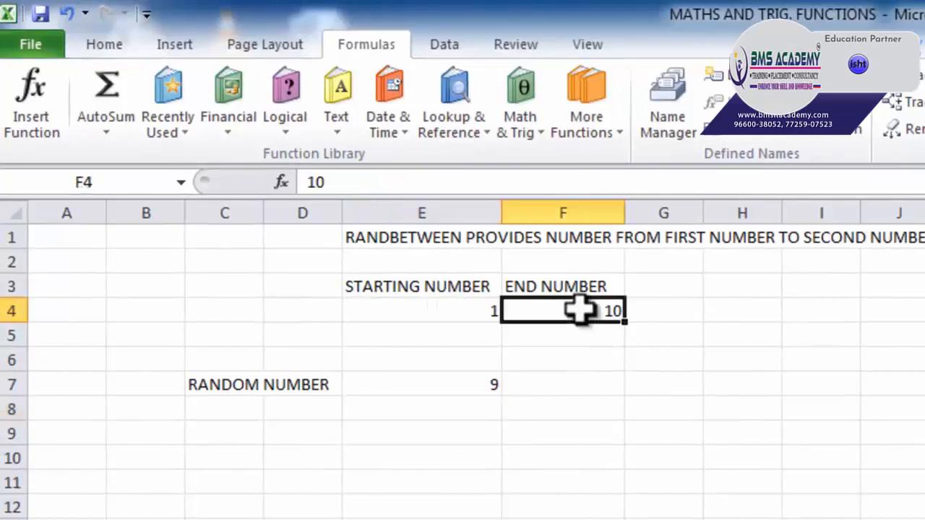
left_click(473, 387)
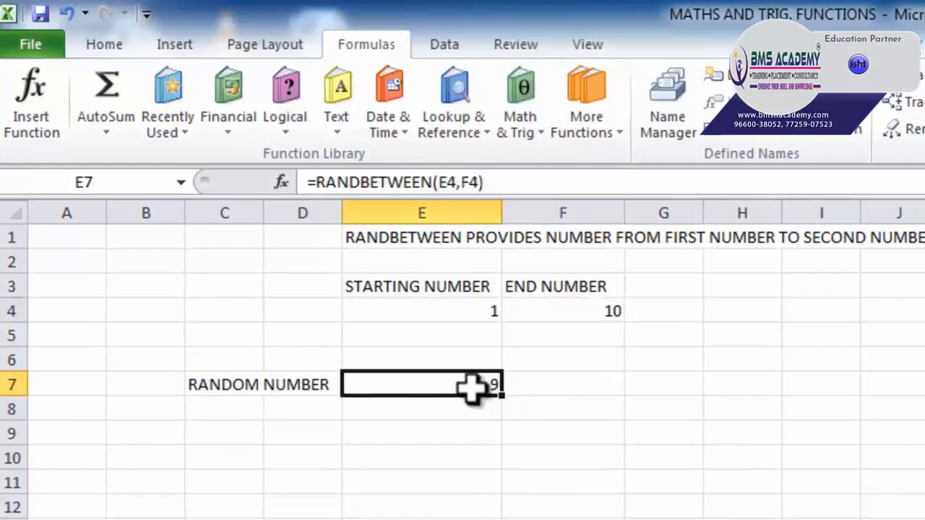
double_click(476, 390)
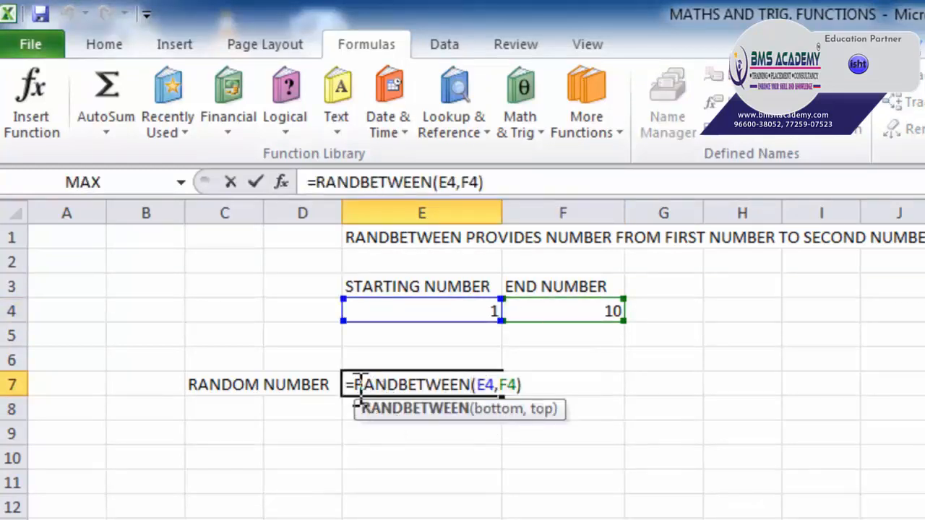
left_click_drag(359, 383, 489, 394)
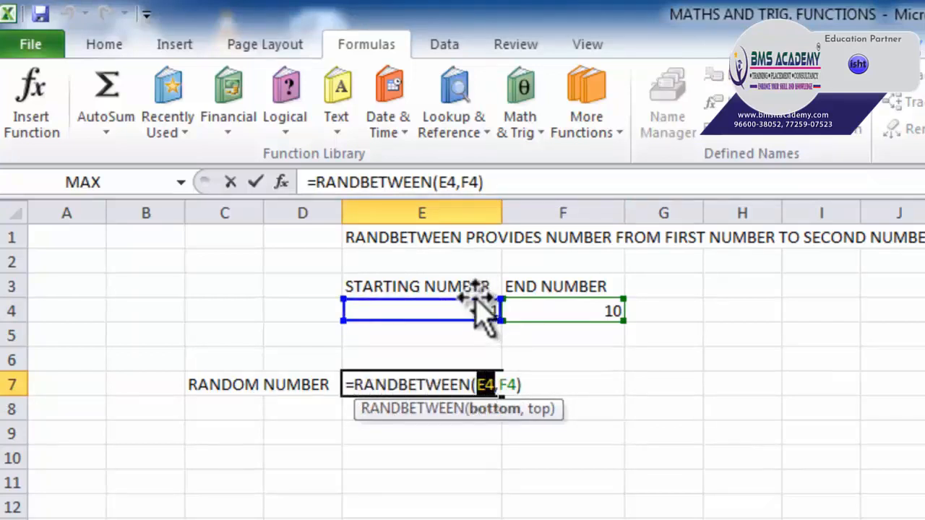
left_click(501, 390)
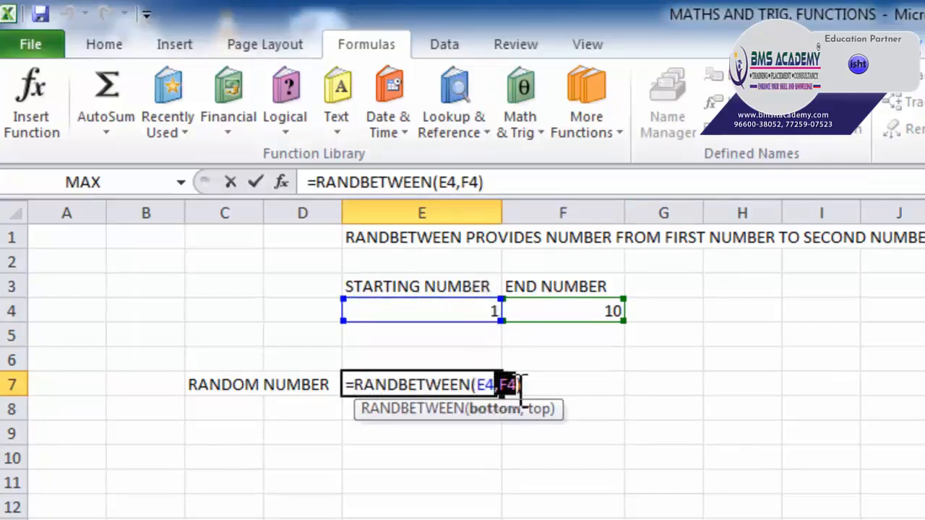
left_click_drag(521, 391, 524, 390)
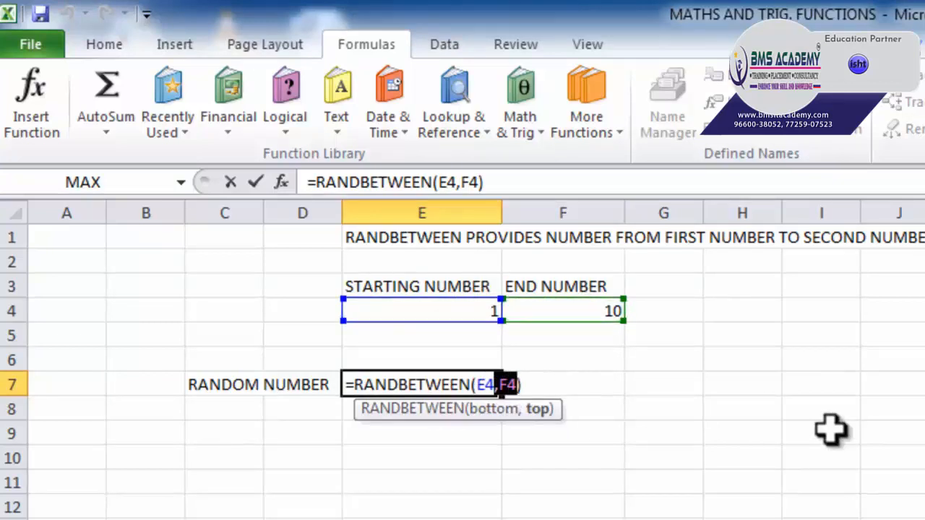
key("Return")
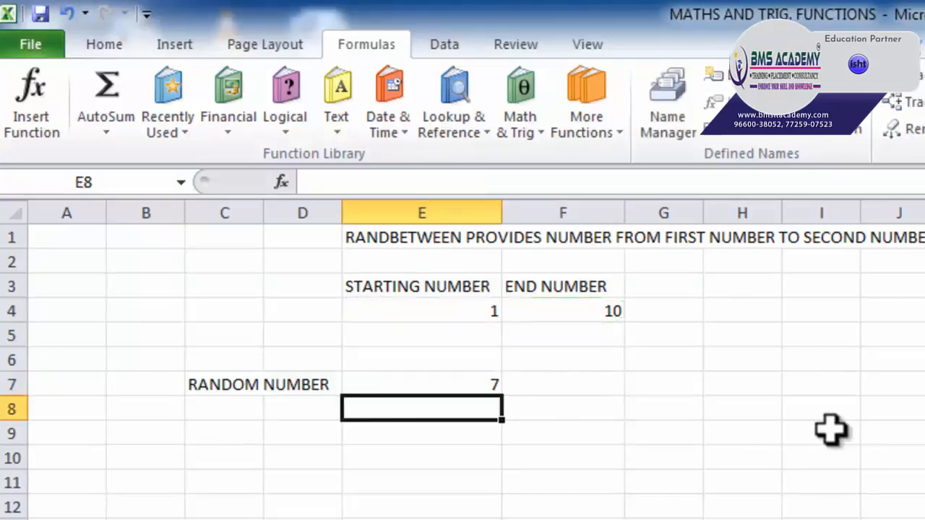
Re-enter the RANDBETWEEN formula in E7 twice to generate new random whole numbers
double_click(473, 385)
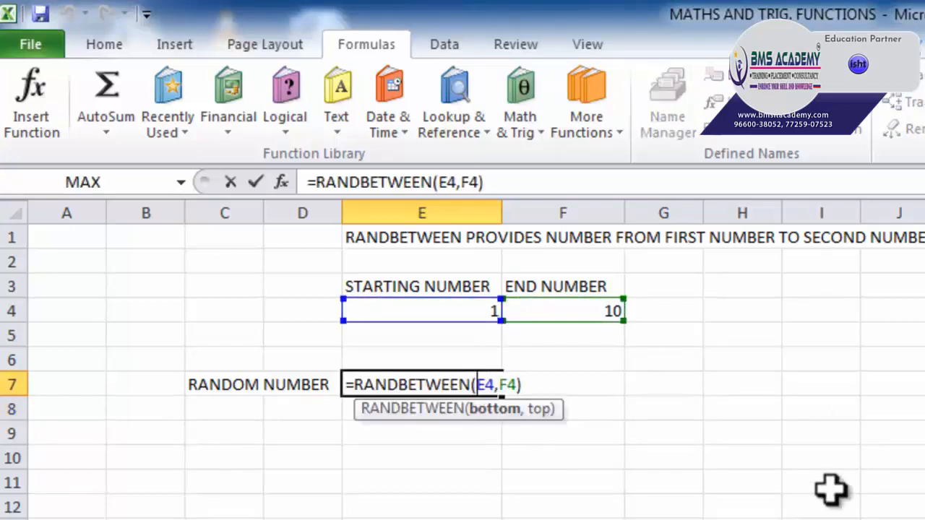
key("Return")
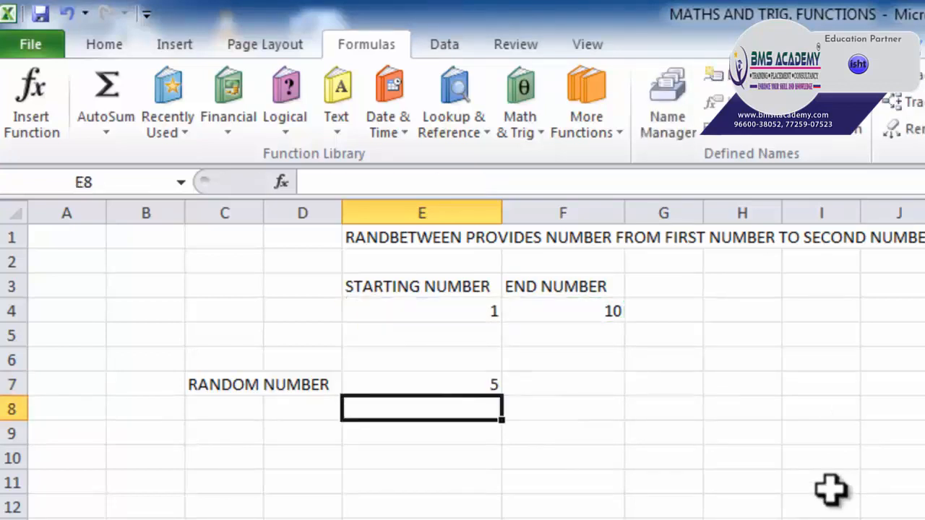
double_click(469, 383)
key("Return")
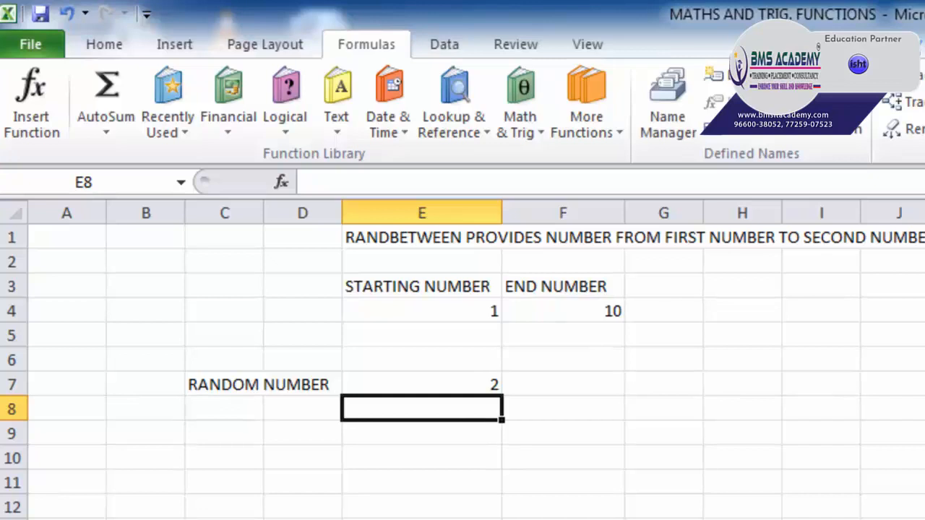
On the next worksheet, highlight the player score table A1:C11, its player column and its team column
left_click(664, 519)
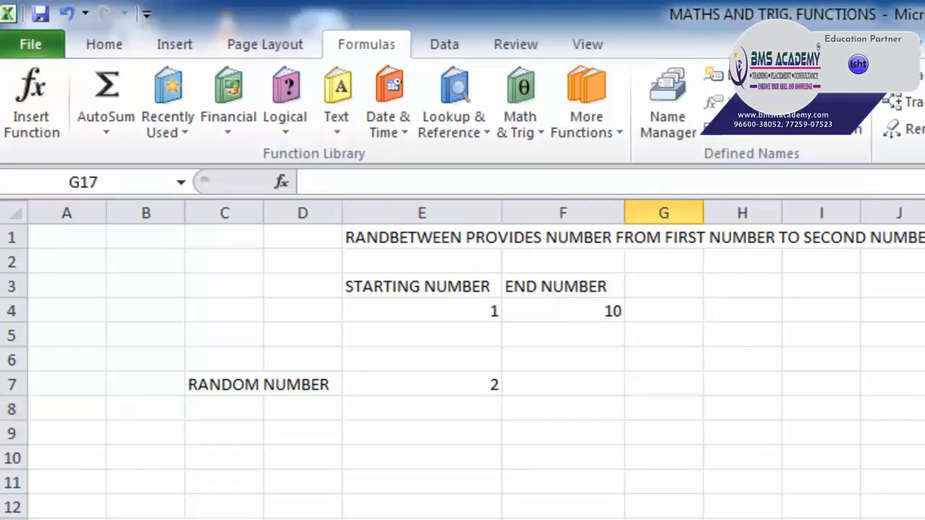
key("ctrl+Page_Down")
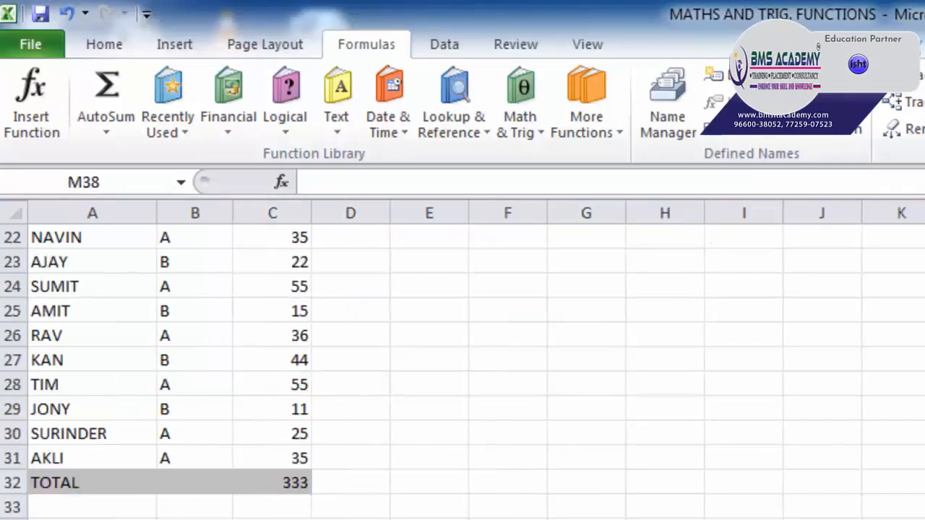
scroll(396, 499, "up", 7)
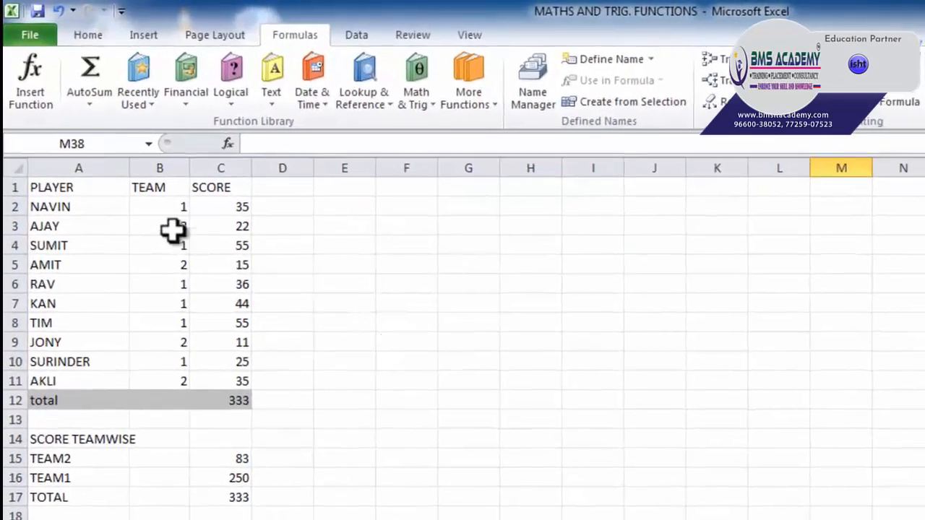
left_click_drag(108, 189, 233, 376)
left_click_drag(101, 184, 95, 378)
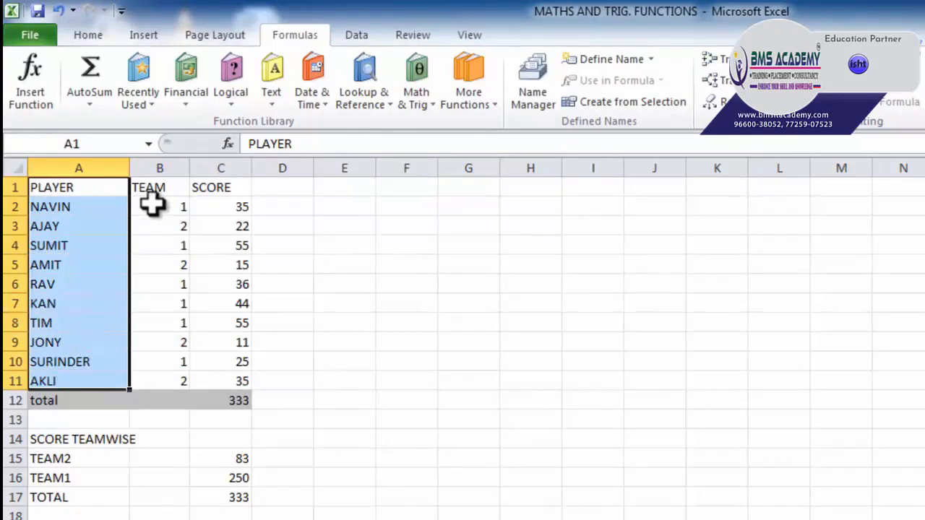
left_click_drag(151, 189, 153, 374)
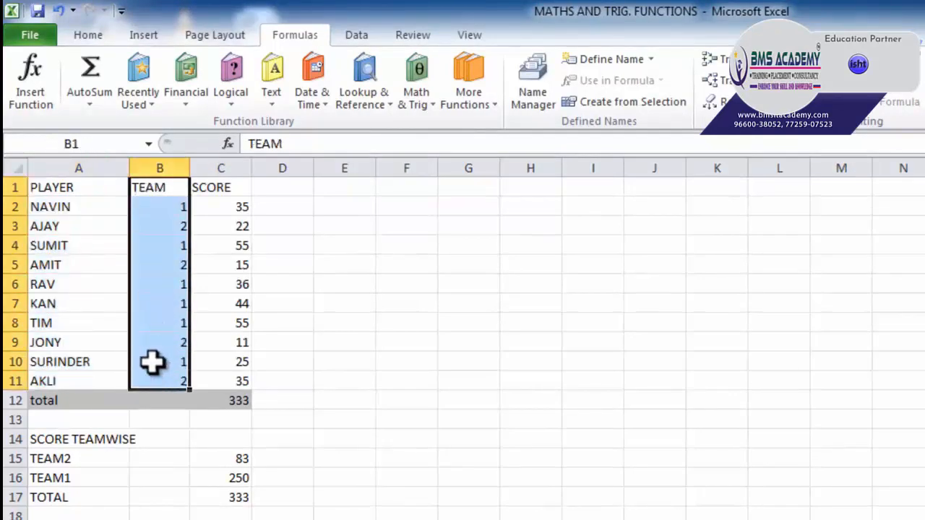
Check the first four players in rows 2 to 5 against their team numbers one by one
left_click(88, 208)
left_click(156, 209)
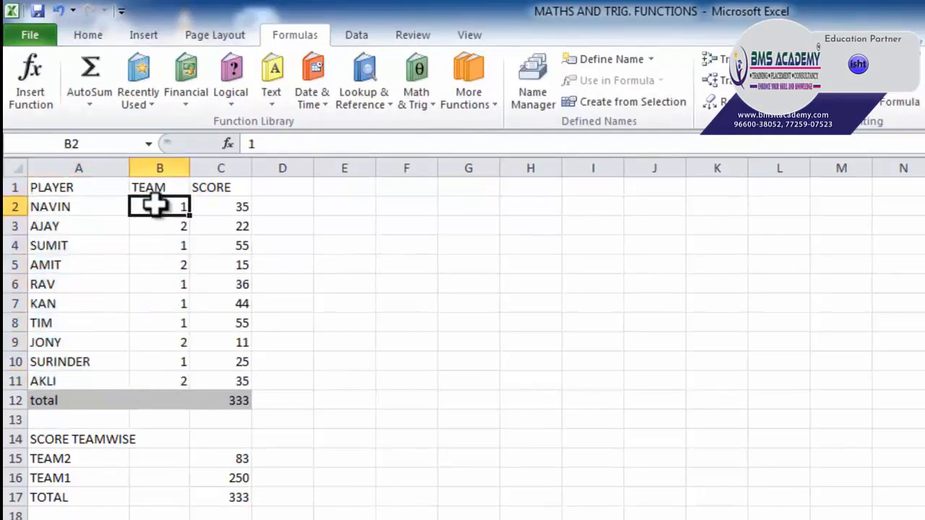
left_click(78, 226)
left_click(154, 228)
left_click(64, 247)
left_click(134, 248)
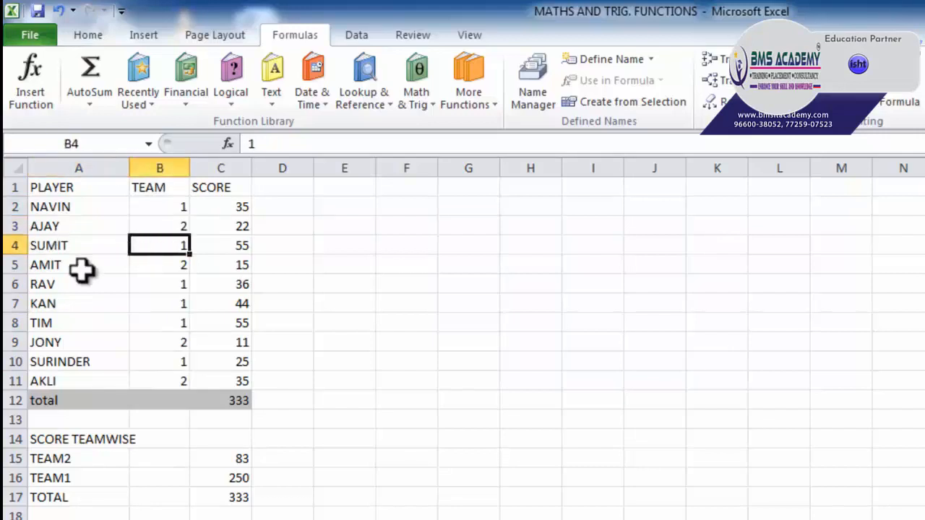
left_click(80, 268)
left_click(154, 270)
Examine the score column and the SUM formula in C12, highlighting the summed scores in C2:C11
left_click_drag(212, 191, 216, 376)
left_click(155, 206)
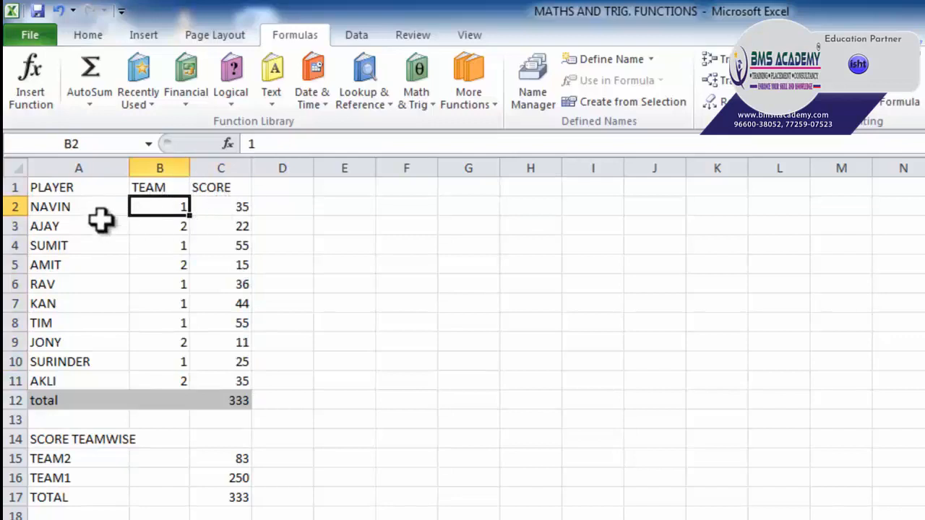
left_click(228, 403)
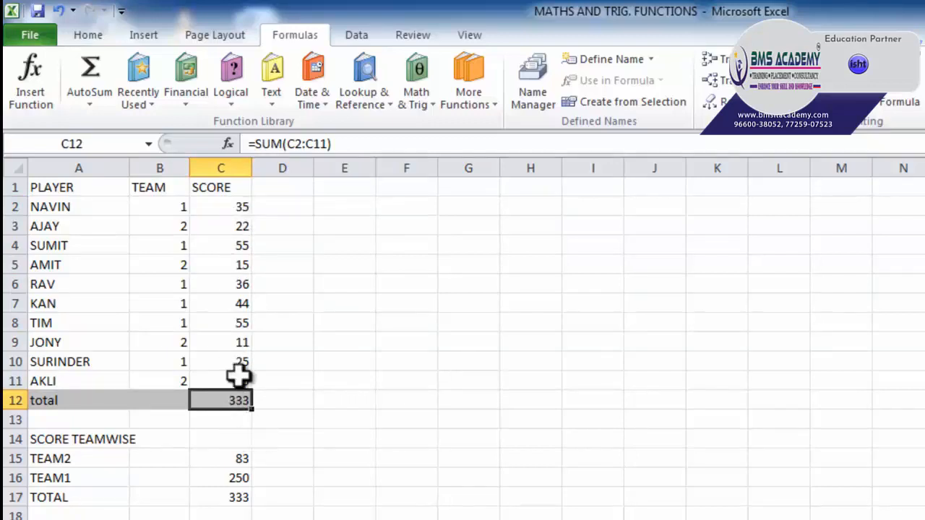
left_click_drag(238, 209, 232, 372)
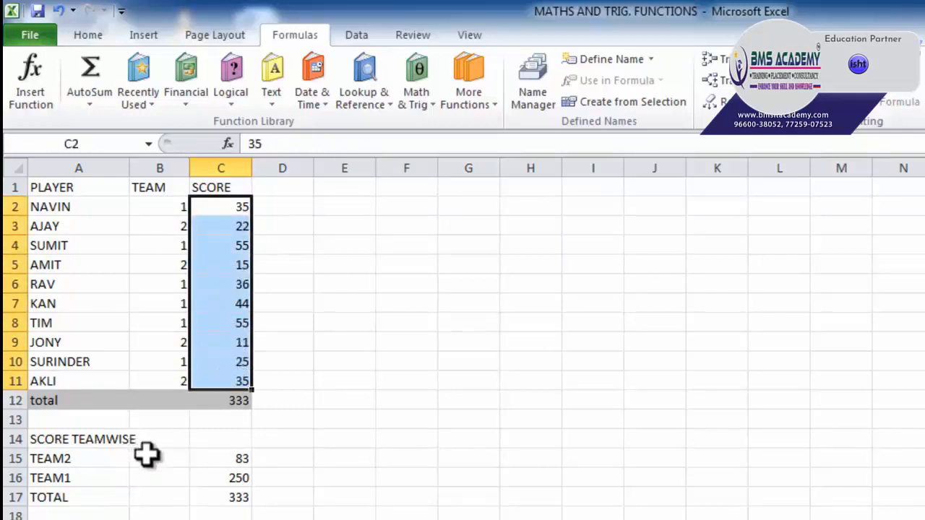
Highlight the player table rows A2:C12, and select the TEAM2 and TEAM1 labels in the team-wise score summary
left_click_drag(71, 208, 219, 406)
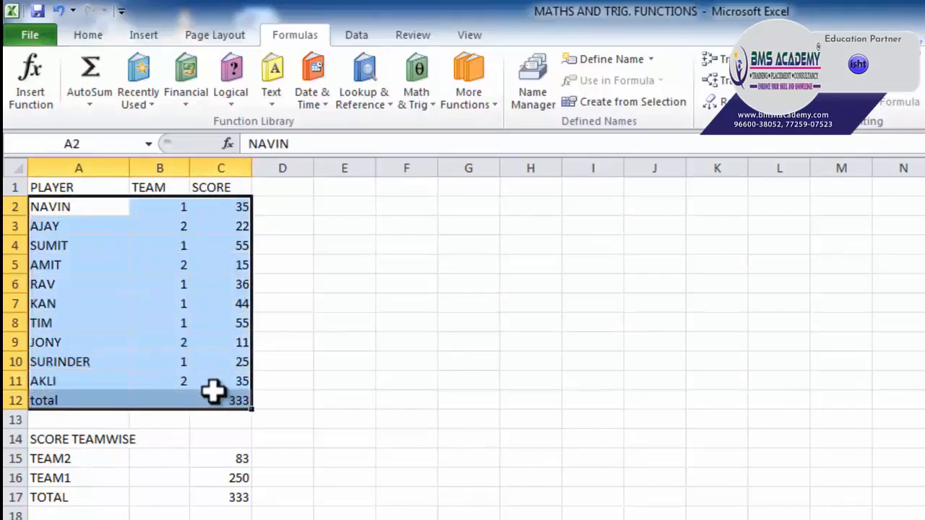
left_click(399, 440)
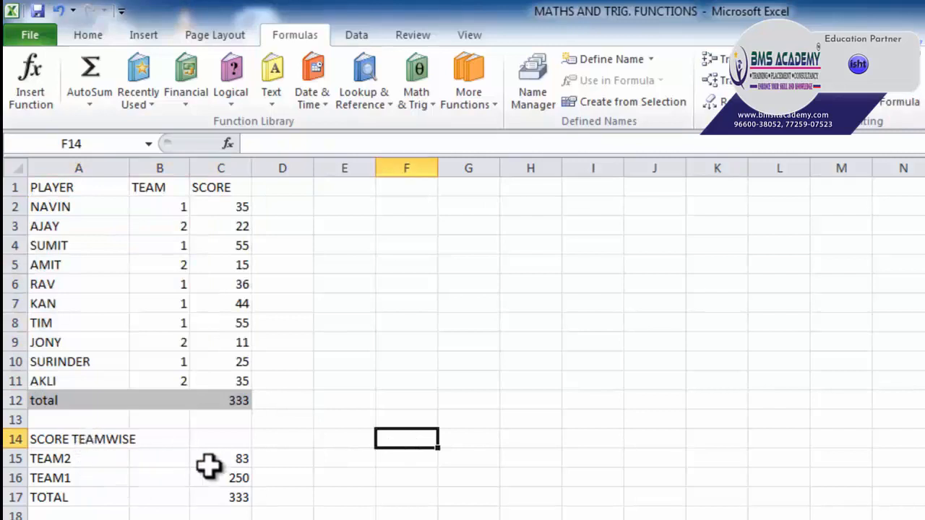
left_click(95, 464)
left_click(91, 474)
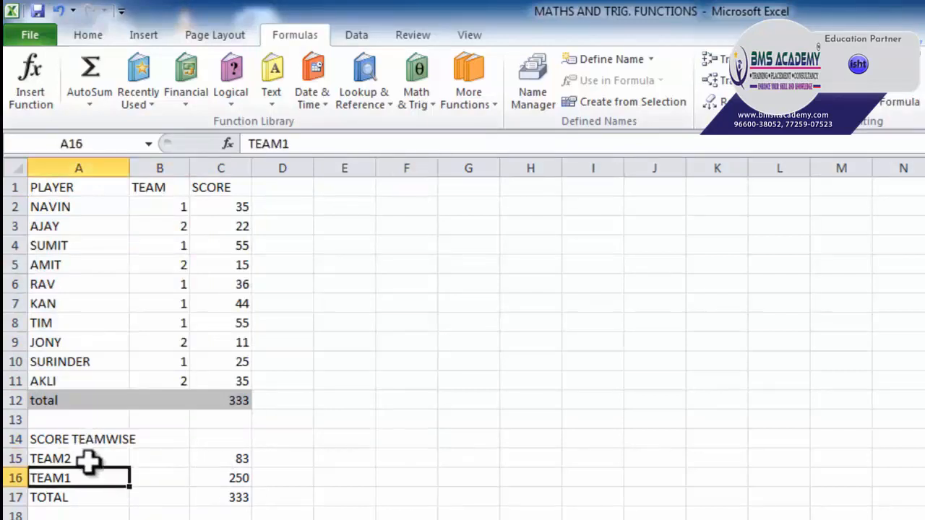
left_click(86, 458)
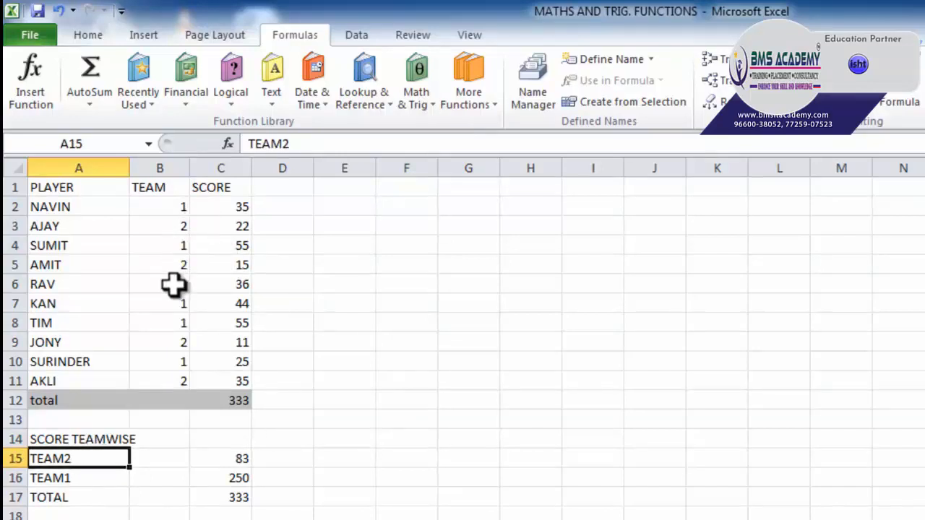
Examine the TEAM2 SUMIF formula in C15, highlighting its range B2:B11, criteria "=2" and sum range C2:C11
left_click(246, 458)
double_click(247, 458)
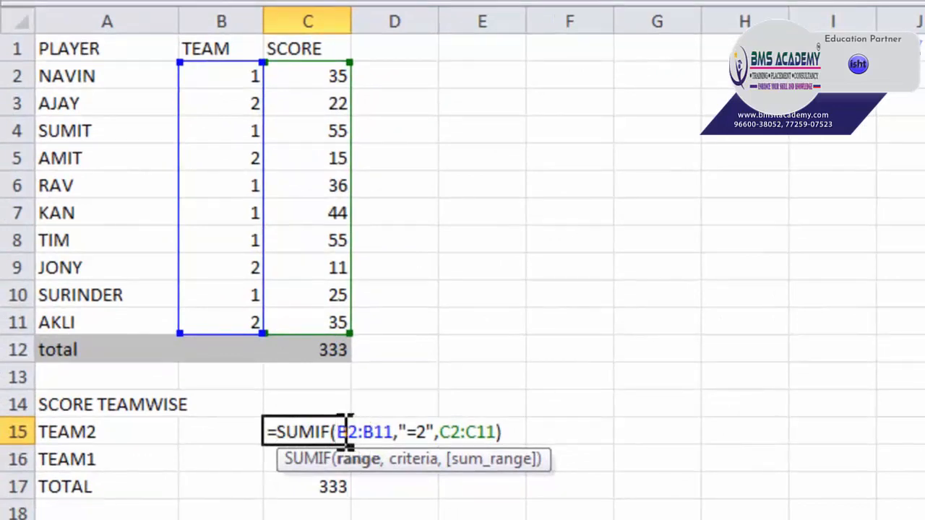
left_click_drag(346, 432, 395, 432)
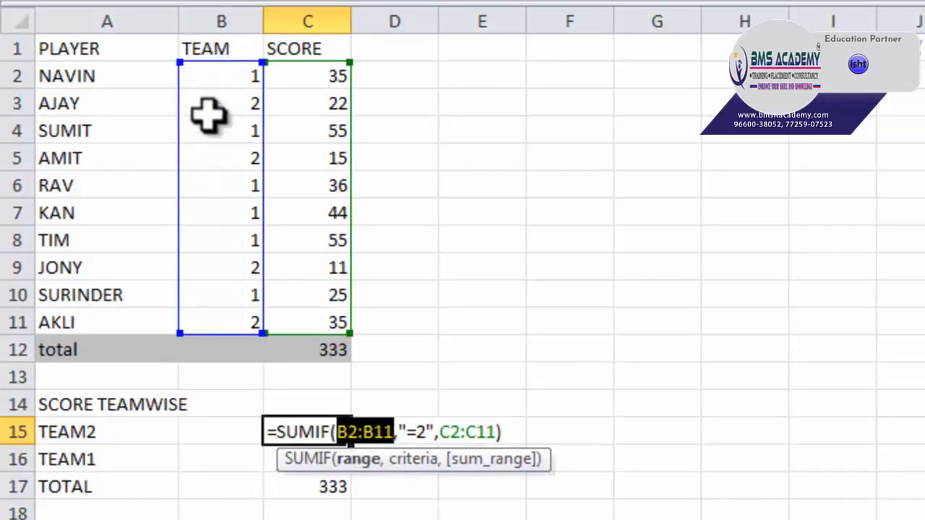
double_click(406, 427)
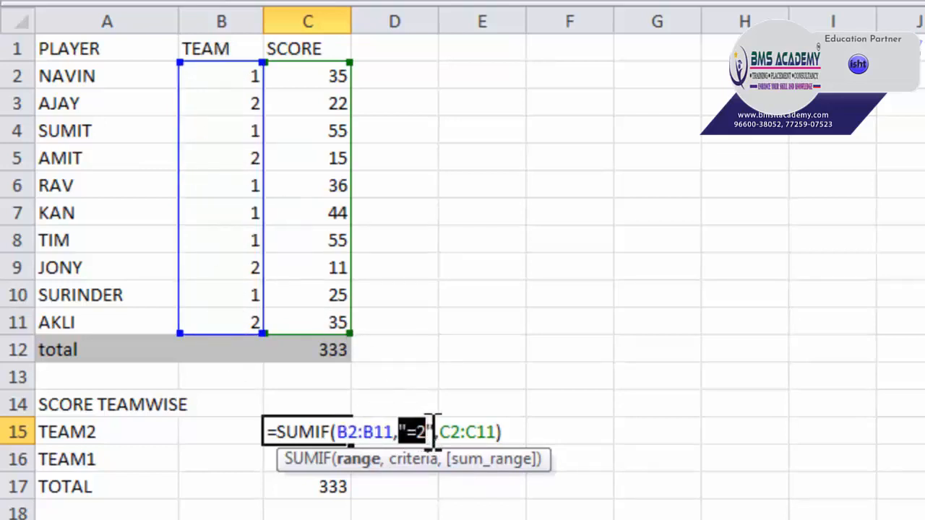
left_click_drag(431, 431, 440, 432)
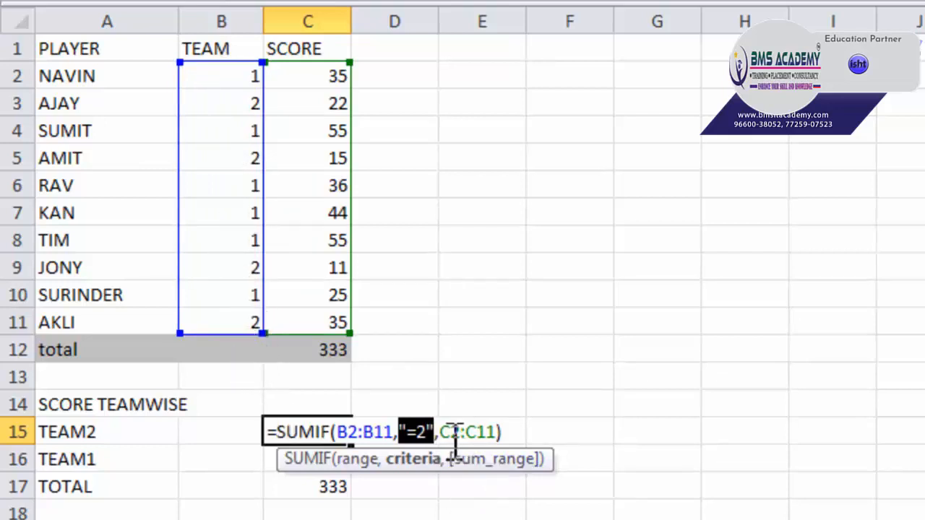
left_click_drag(439, 431, 500, 433)
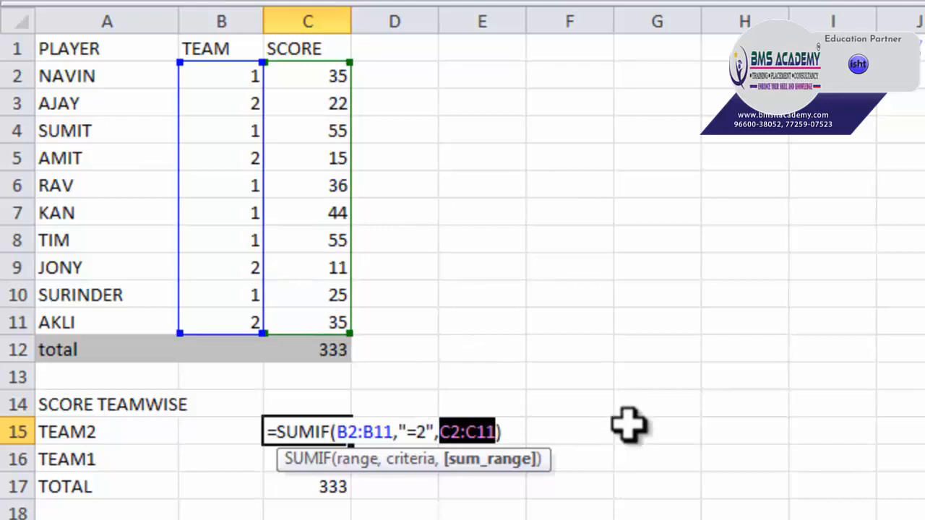
key("Return")
scroll(289, 409, "down", 1)
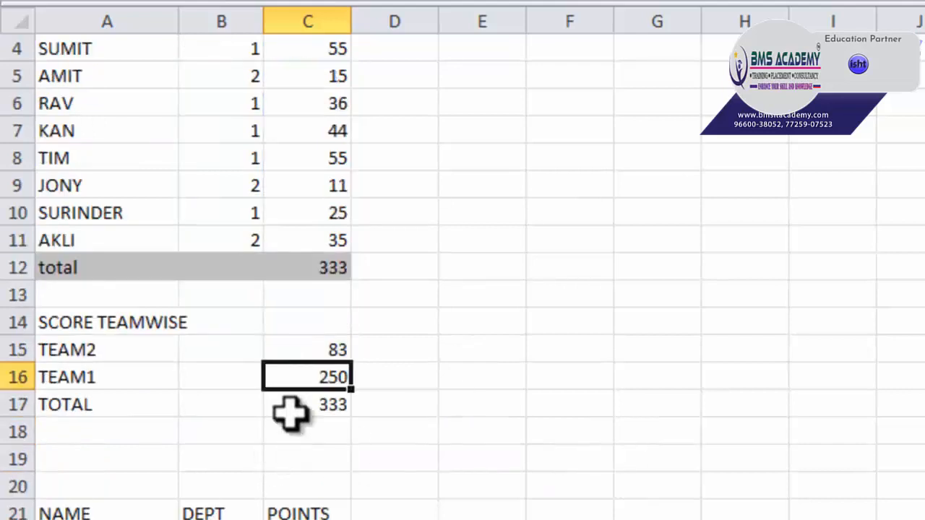
Examine the TEAM1 SUMIF formula in C16, highlighting its range B2:B12, criteria "=1" and sum range C2:C12
scroll(290, 383, "up", 1)
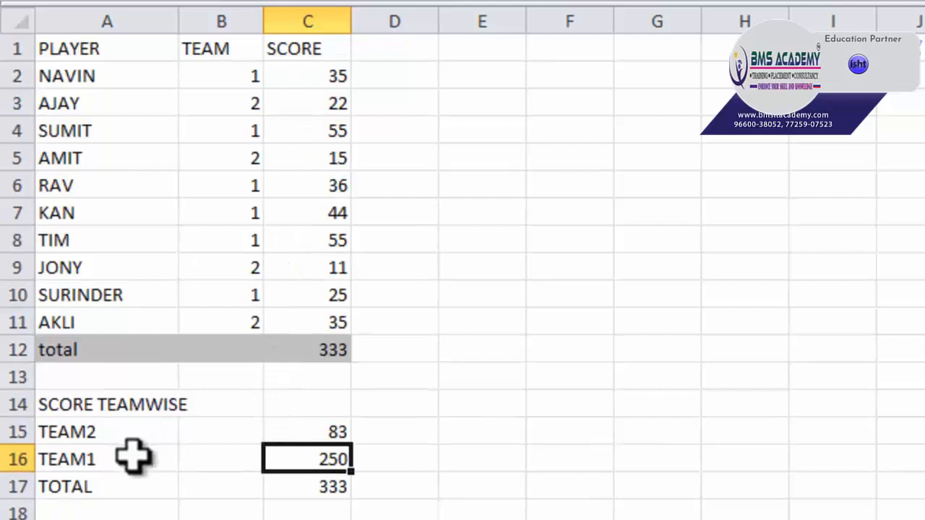
double_click(310, 461)
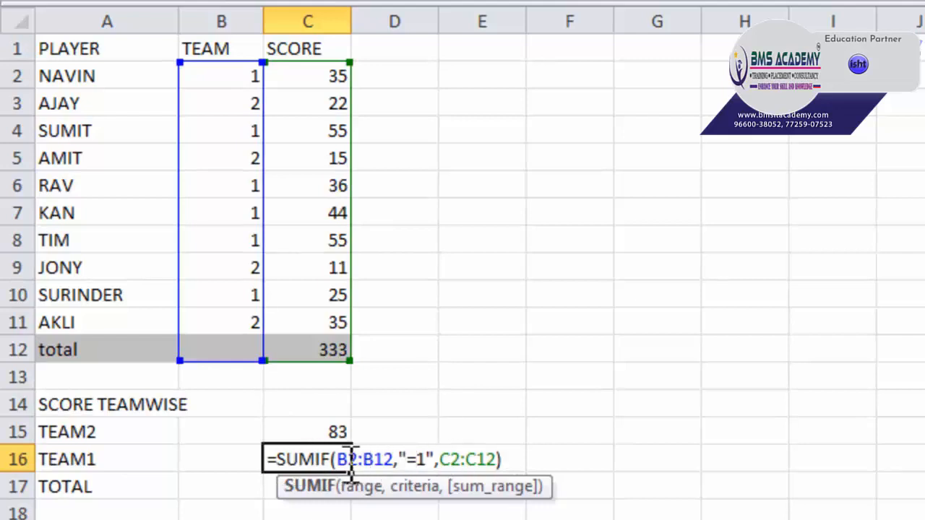
left_click_drag(338, 461, 390, 460)
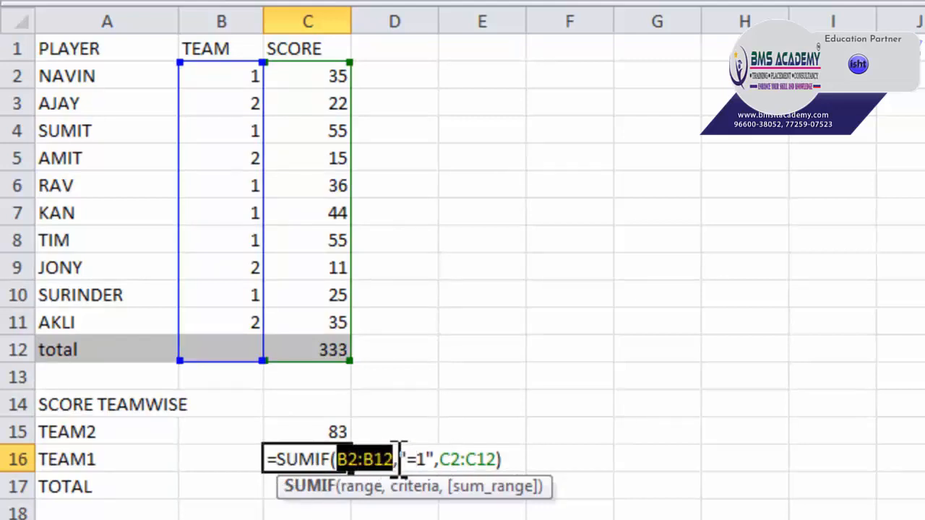
left_click(417, 461)
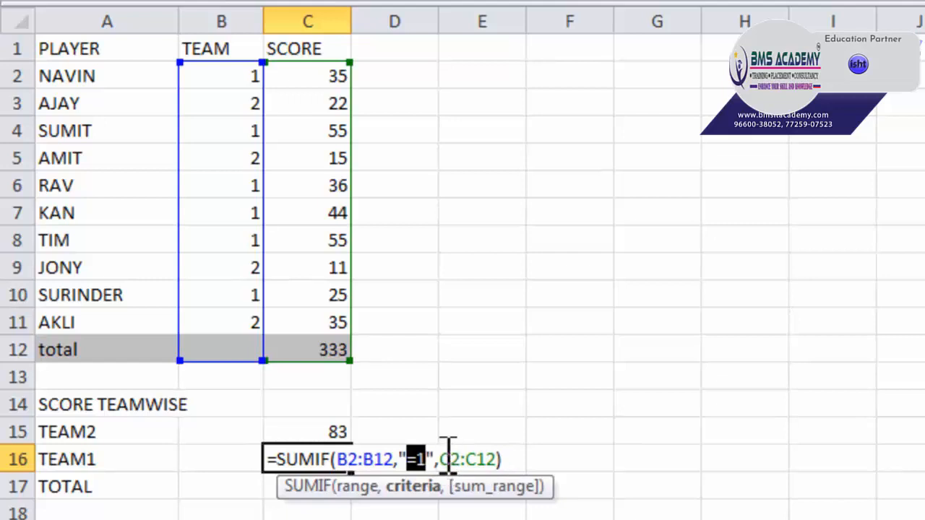
left_click_drag(441, 459, 490, 458)
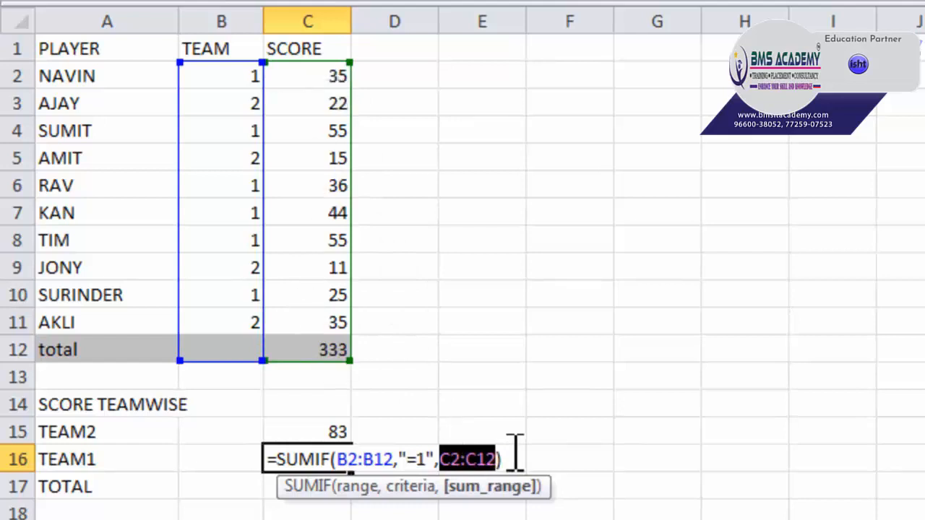
key("Return")
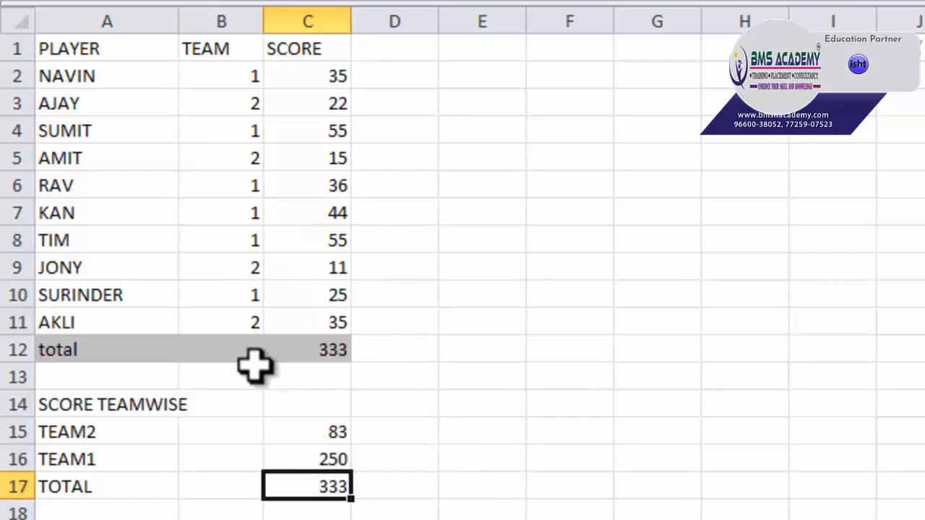
Highlight the NAME, DEPT and POINTS columns of the table starting in row 21, and select its total in C32
scroll(246, 411, "down", 6)
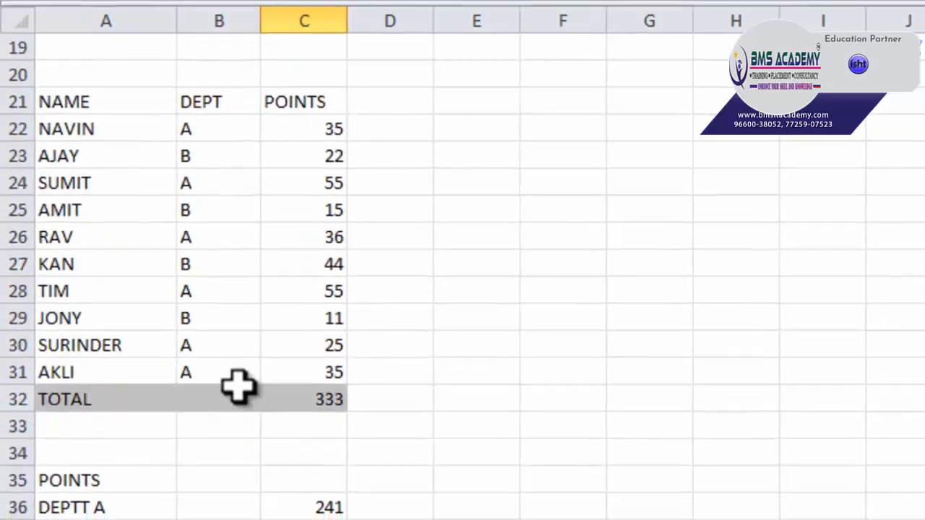
left_click_drag(96, 91, 84, 312)
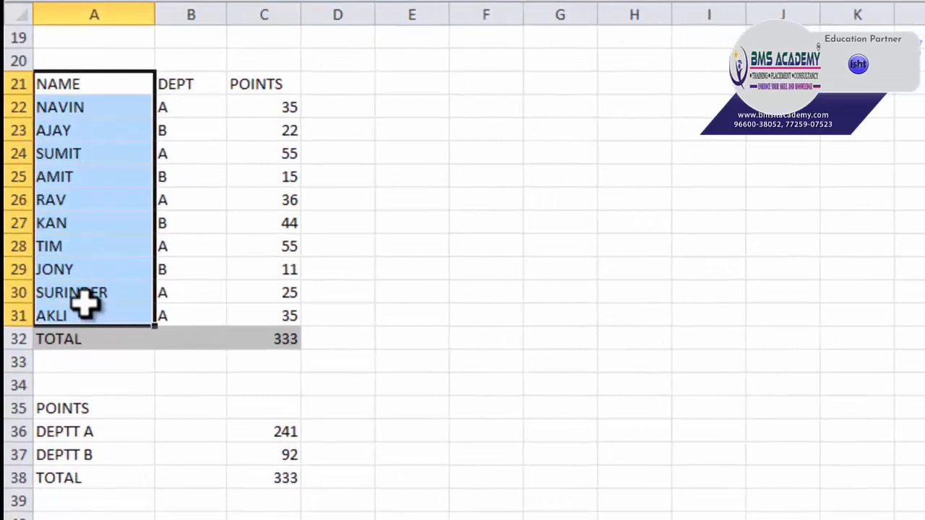
left_click(192, 84)
left_click_drag(192, 84, 203, 308)
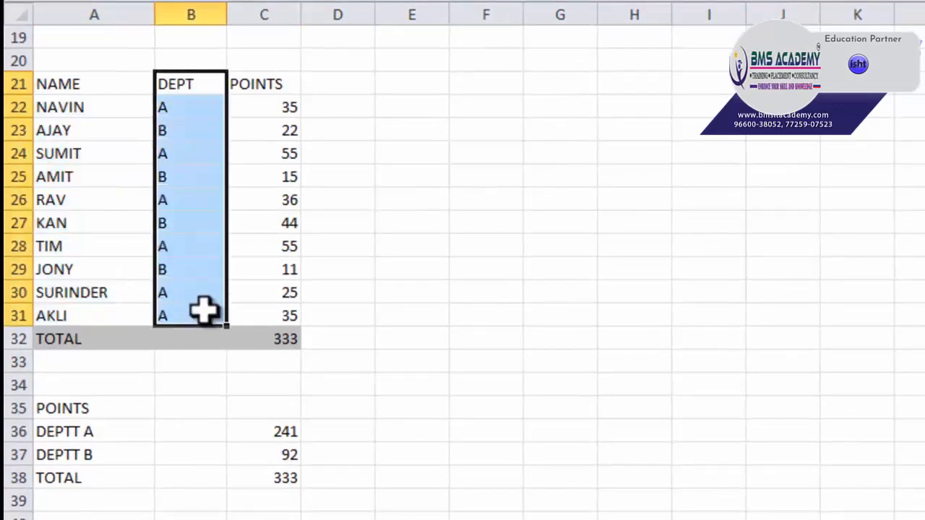
left_click_drag(269, 92, 264, 330)
left_click(261, 336)
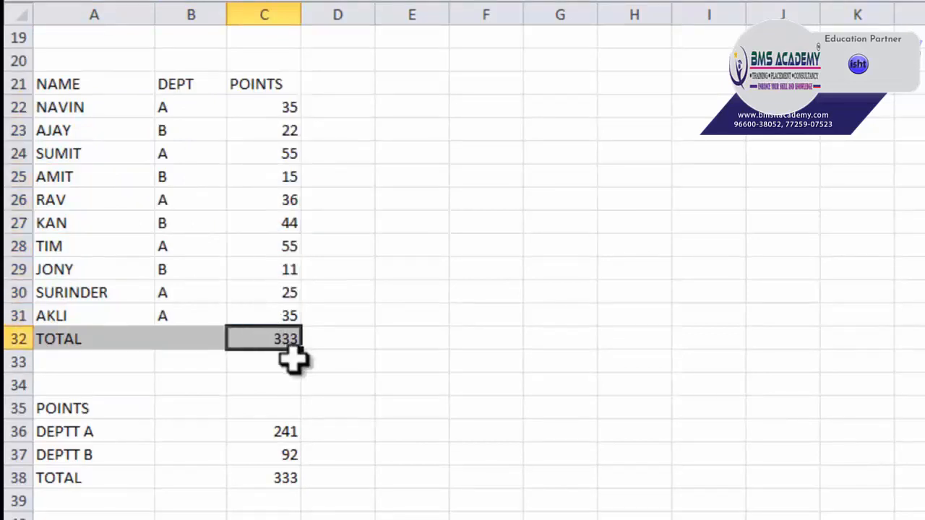
Select the department entries in B22 and B24 and the DEPTT A label in the points summary
left_click(168, 110)
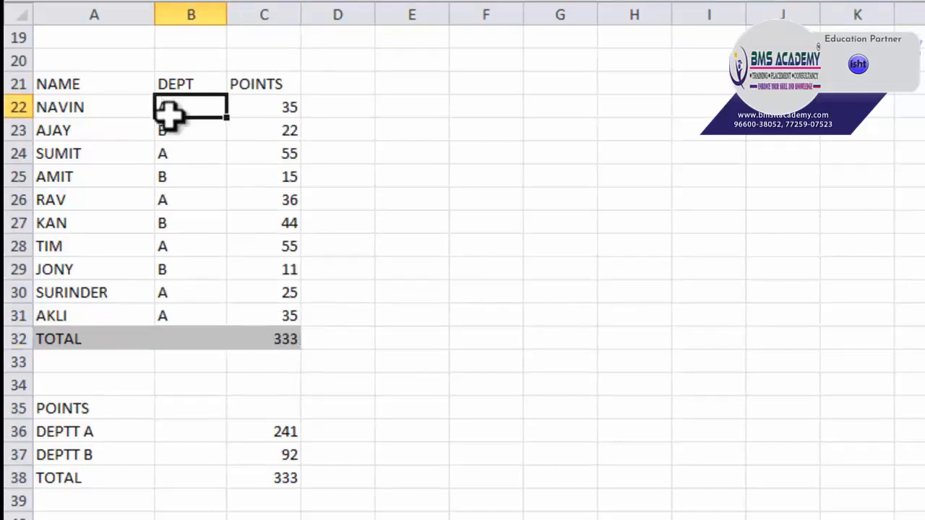
left_click(172, 148)
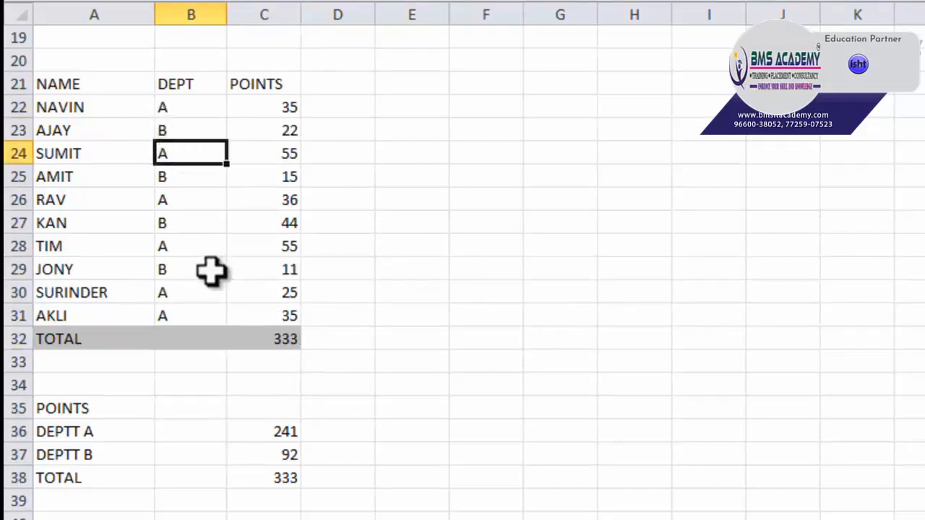
left_click(98, 430)
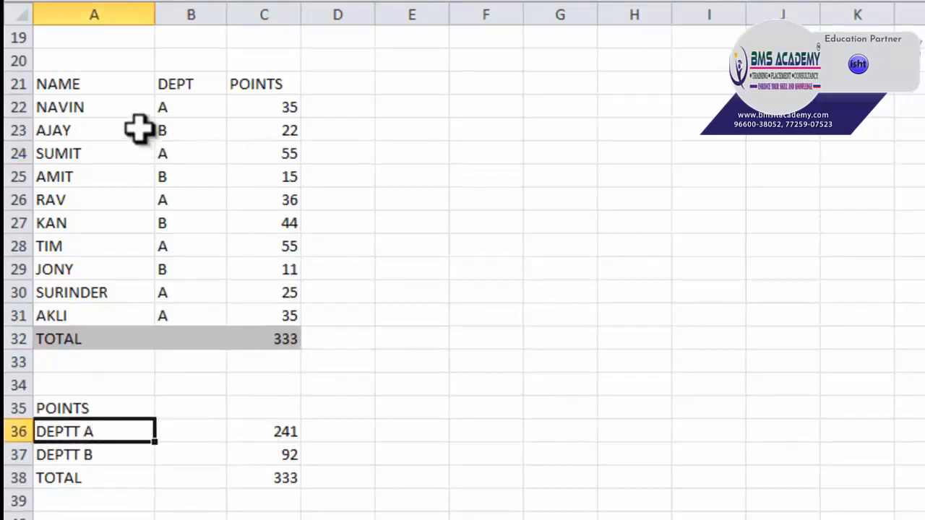
Examine the DEPTT A SUMIF formula in C36, highlighting its range B22:B32, criteria "=A" and sum range C22:C32
double_click(290, 432)
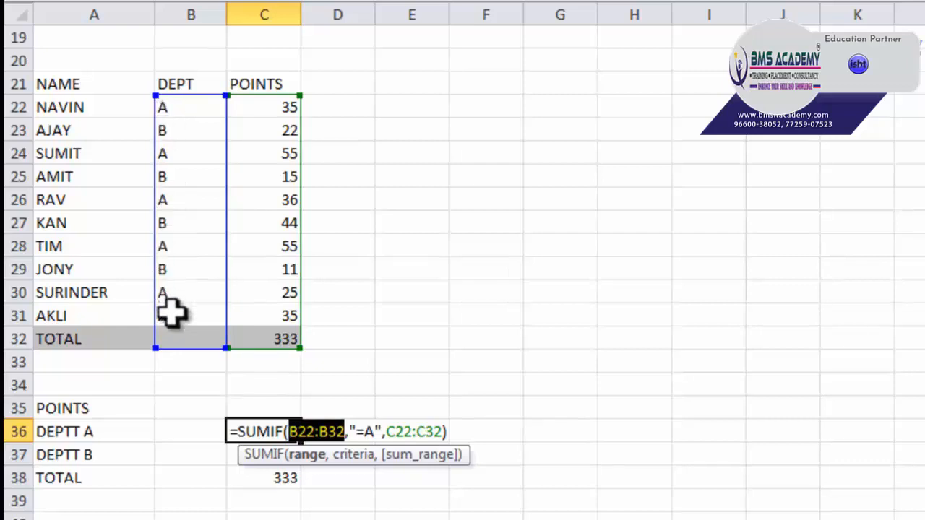
left_click(363, 432)
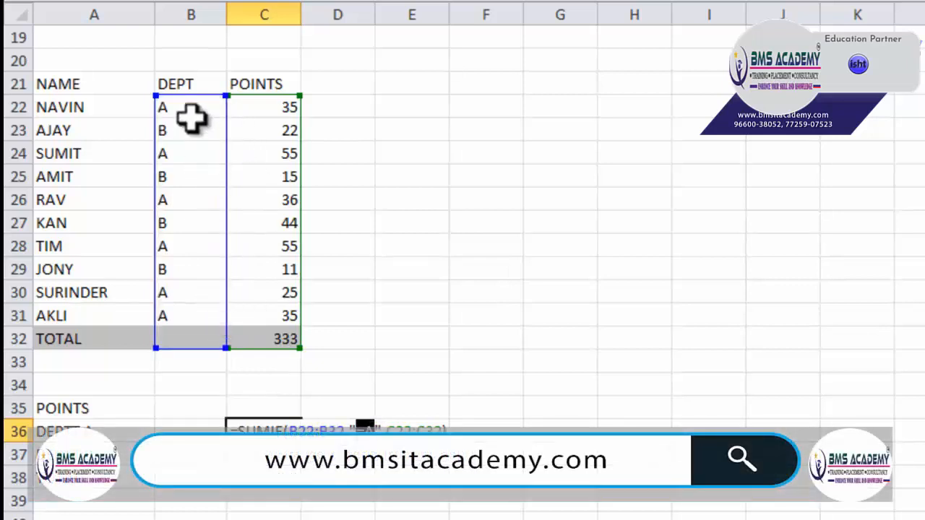
left_click_drag(382, 431, 448, 435)
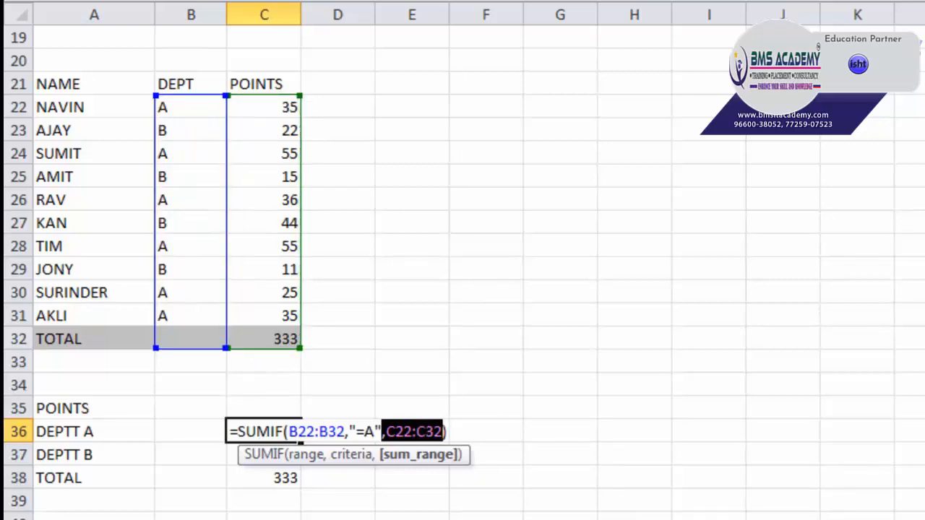
key("Return")
scroll(388, 508, "down", 1)
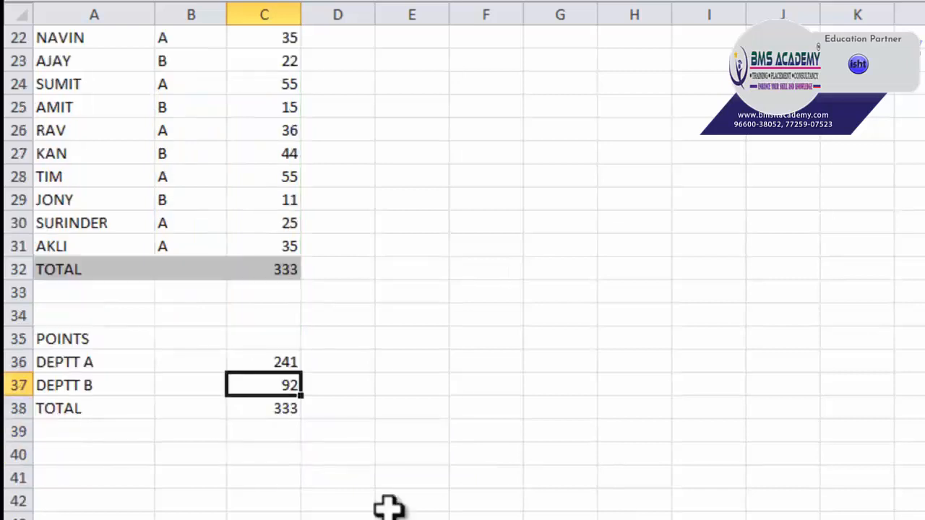
Examine the DEPTT B SUMIF formula in C37, highlighting its criteria "=B" and sum range C22:C33
scroll(354, 466, "up", 1)
key("F2")
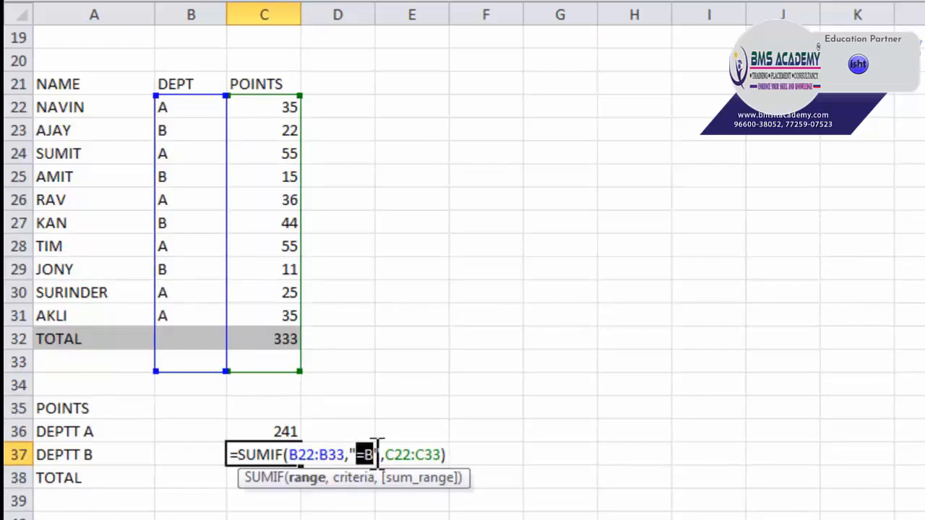
left_click_drag(390, 454, 423, 458)
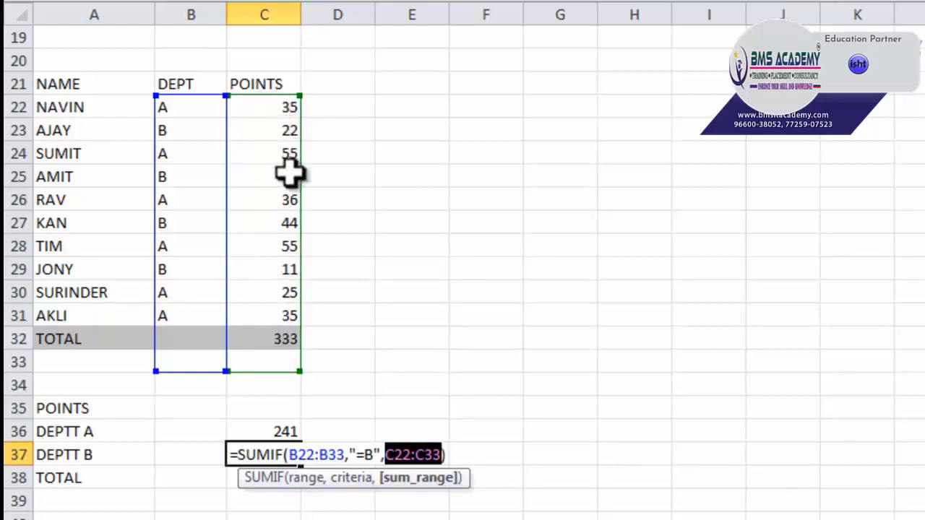
key("Return")
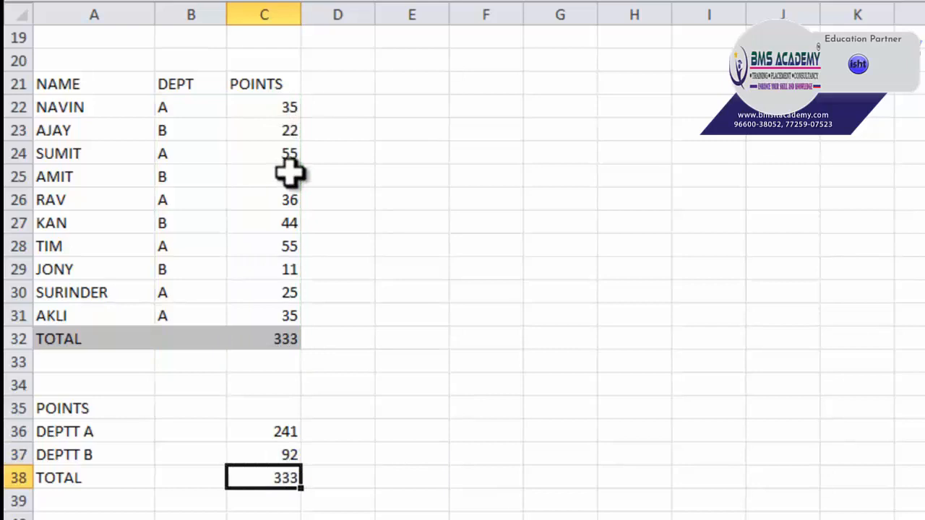
left_click(274, 455)
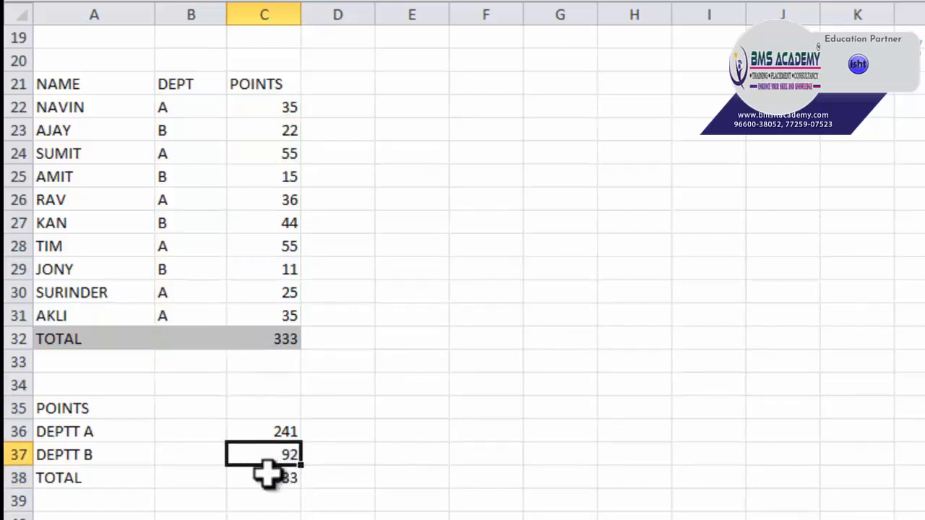
scroll(378, 466, "up", 6)
scroll(378, 456, "down", 7)
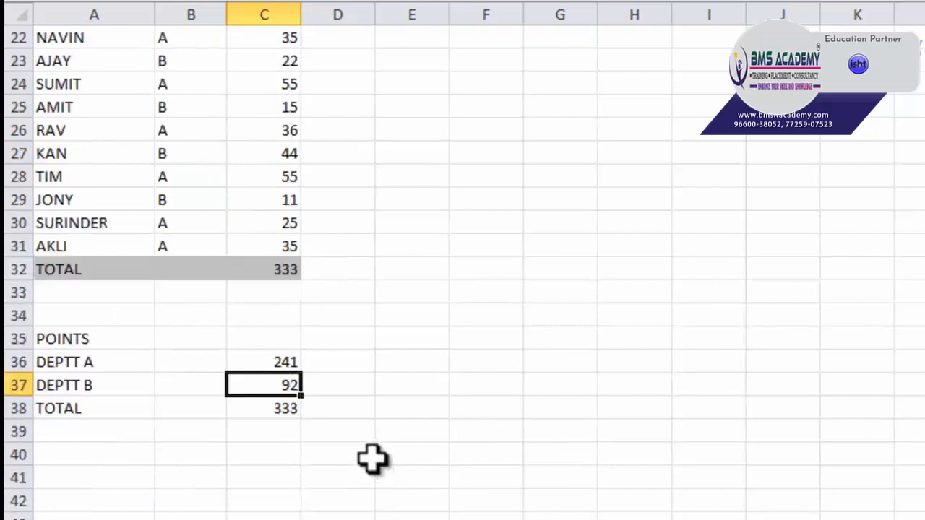
scroll(456, 447, "up", 2)
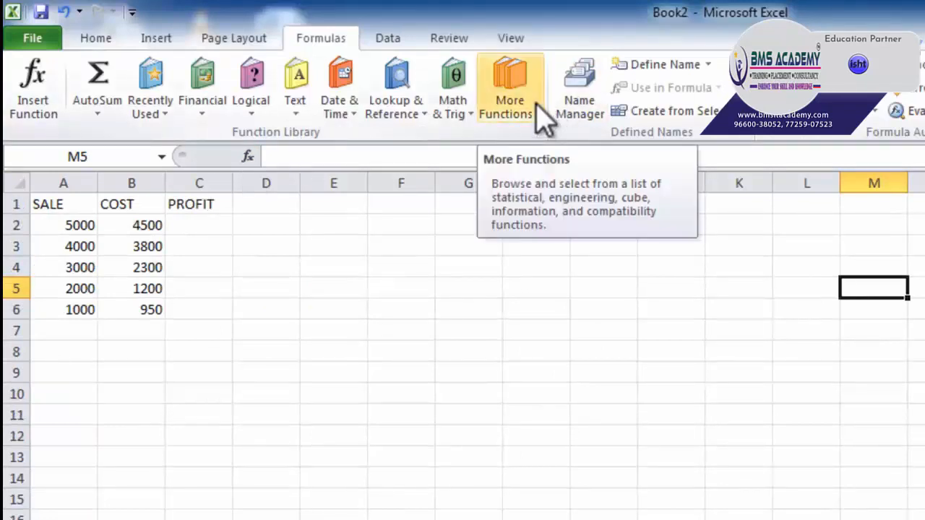
In the Book2 workbook, browse the additional function categories, including Statistical, Engineering and Cube, without inserting a function
left_click(543, 119)
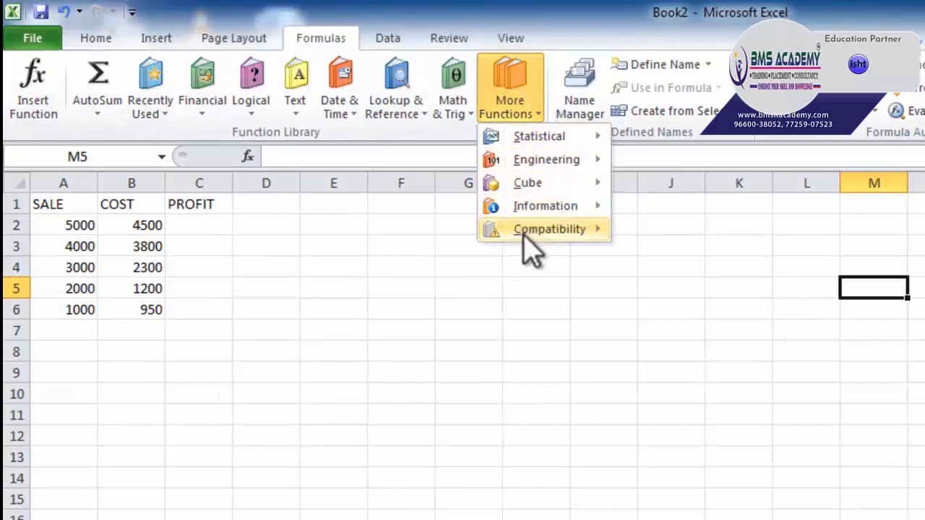
mouse_move(533, 141)
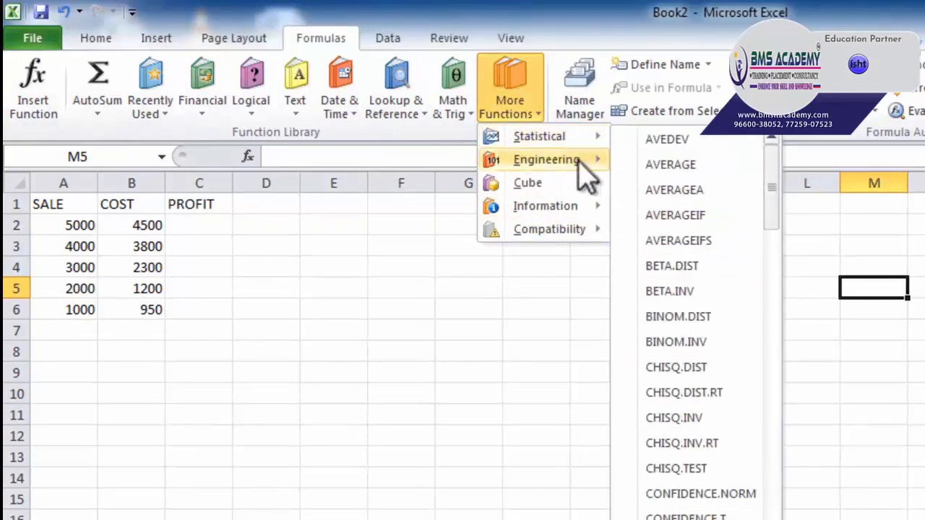
mouse_move(571, 161)
mouse_move(497, 186)
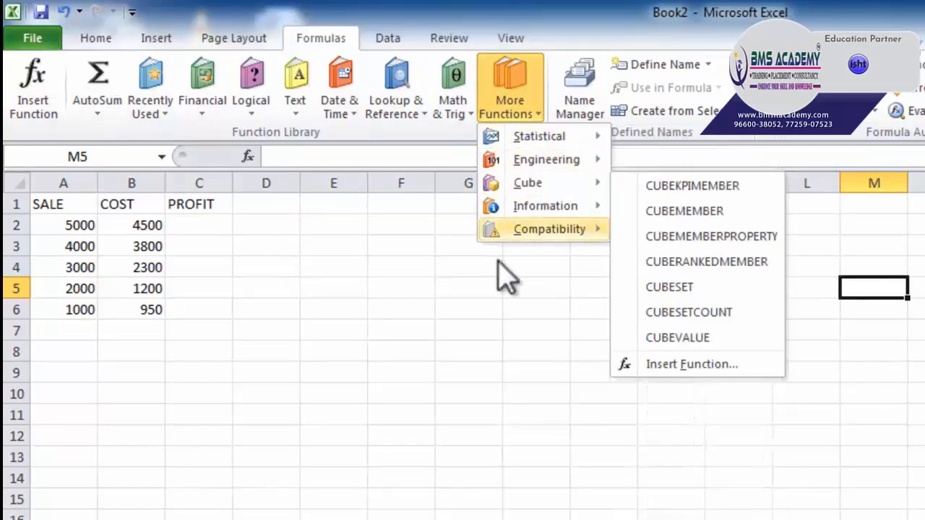
left_click(462, 374)
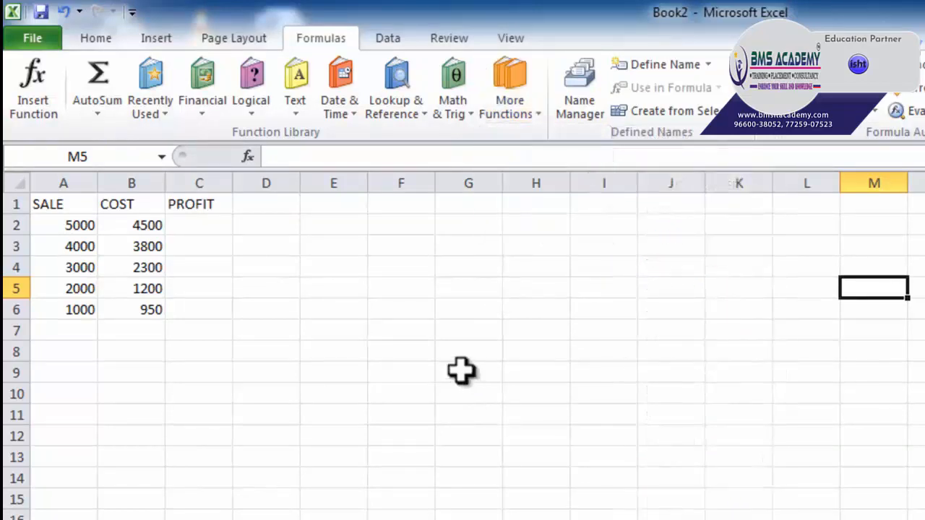